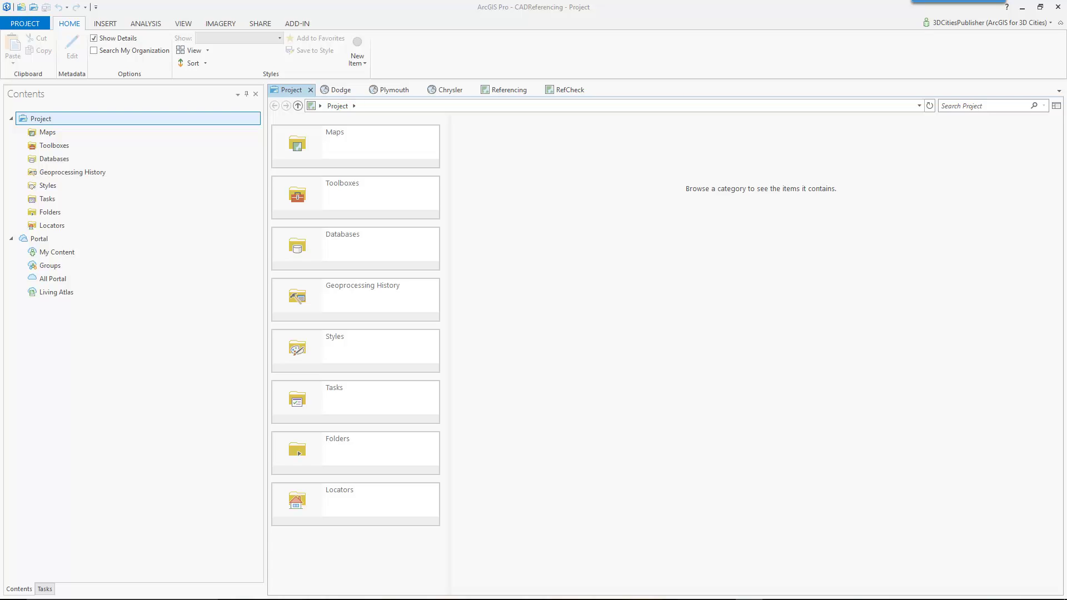
# Switch to the Dodge map showing the topographic North America basemap
pyautogui.click(341, 90)
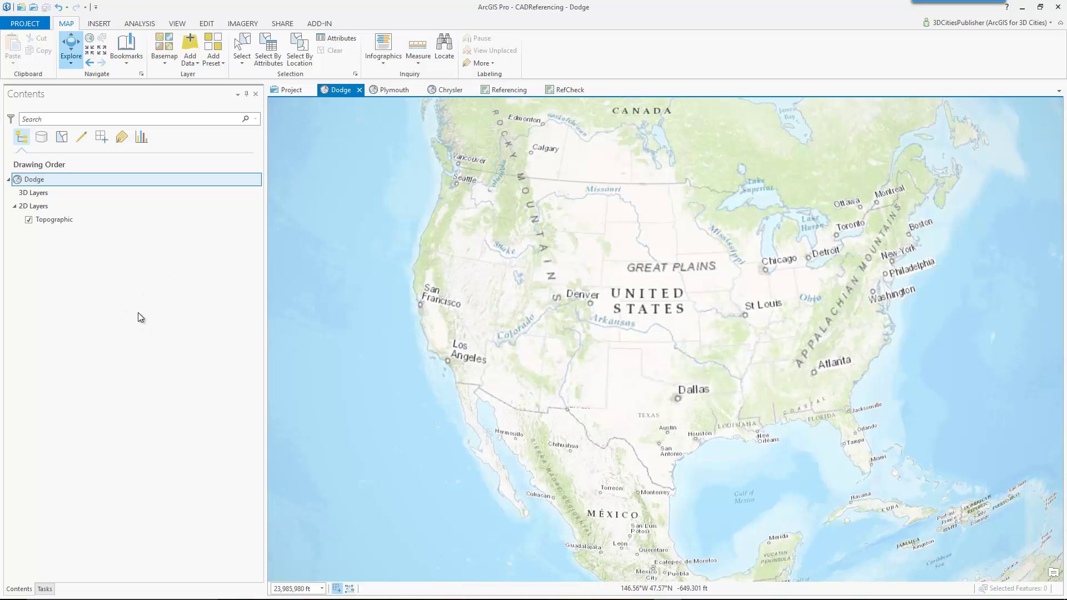
# Add the Polyline feature class from Data > Dodge > Bldg_OOA_2.dwg to the Dodge map
pyautogui.click(190, 43)
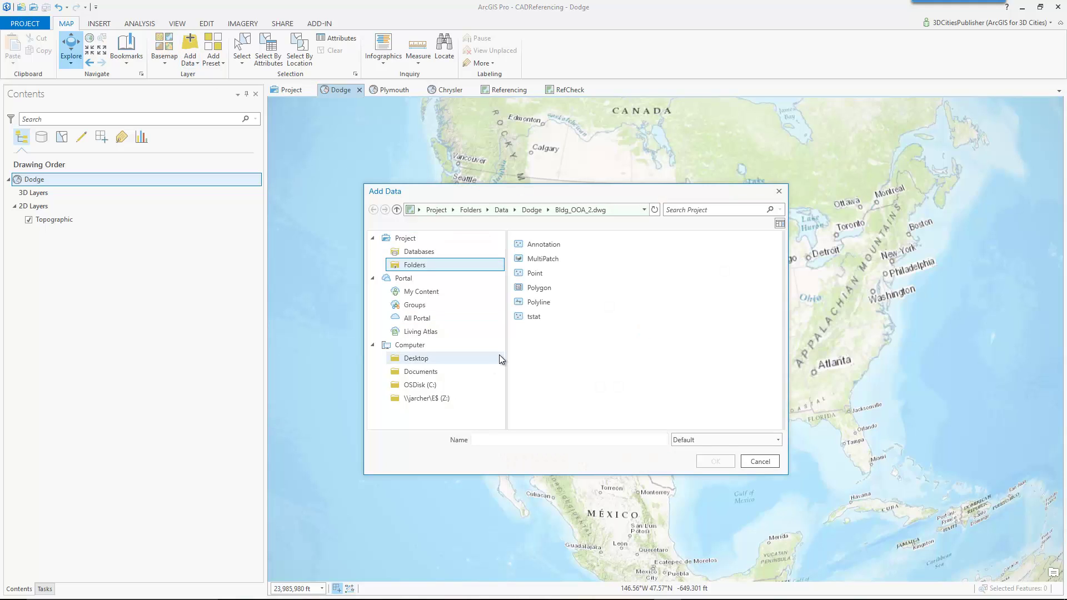
pyautogui.click(501, 210)
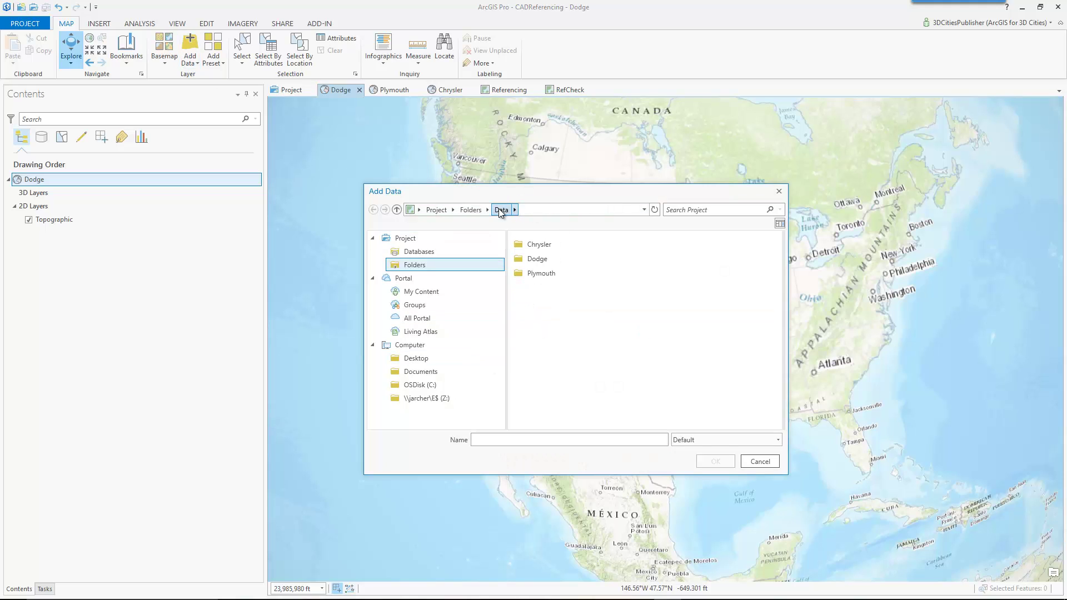
pyautogui.click(537, 260)
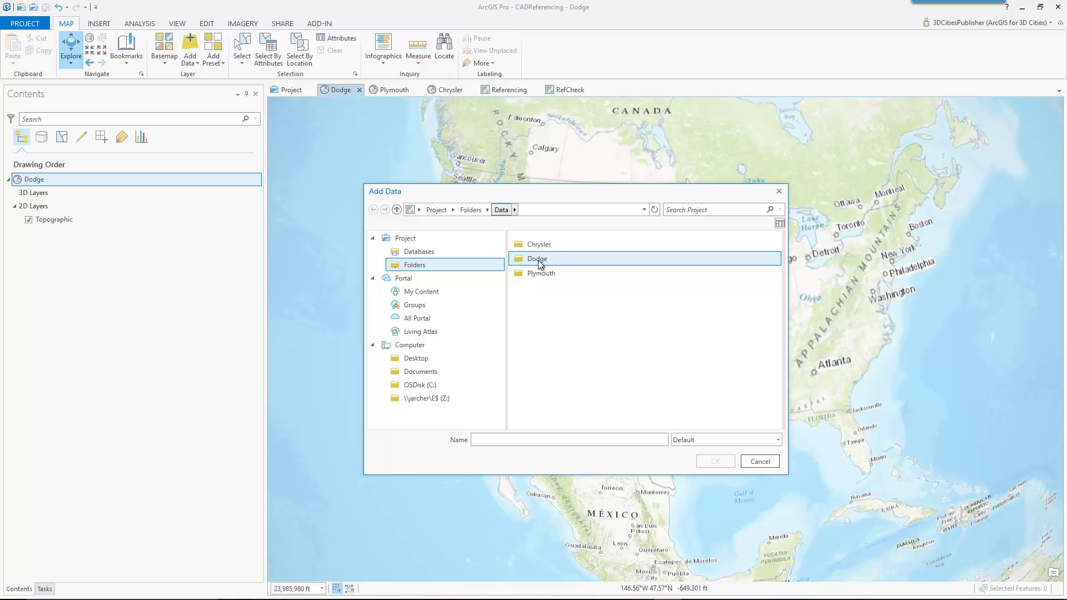
pyautogui.doubleClick(538, 260)
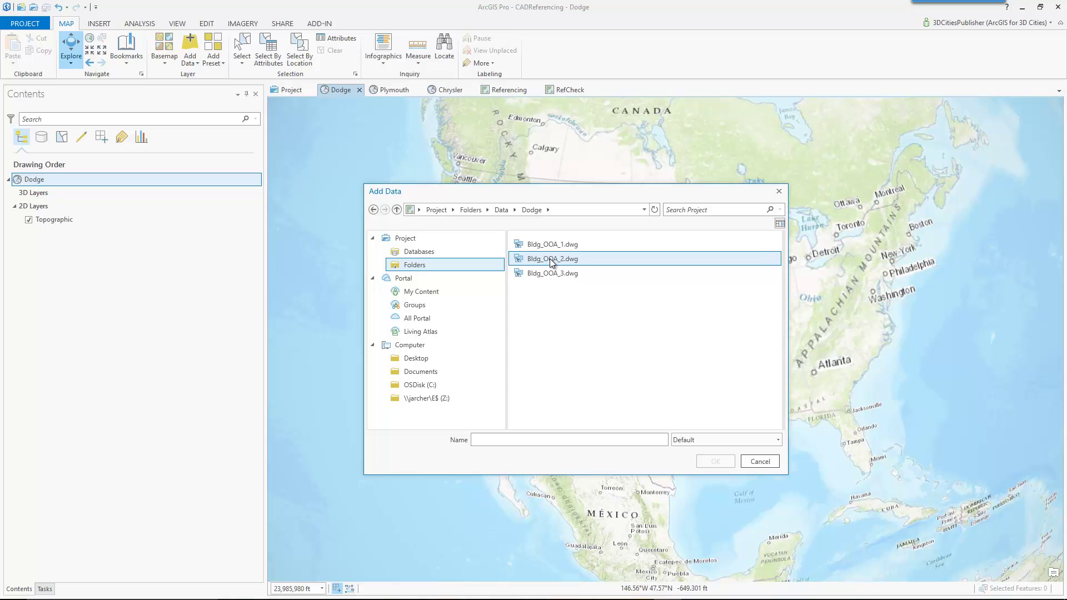
pyautogui.doubleClick(552, 261)
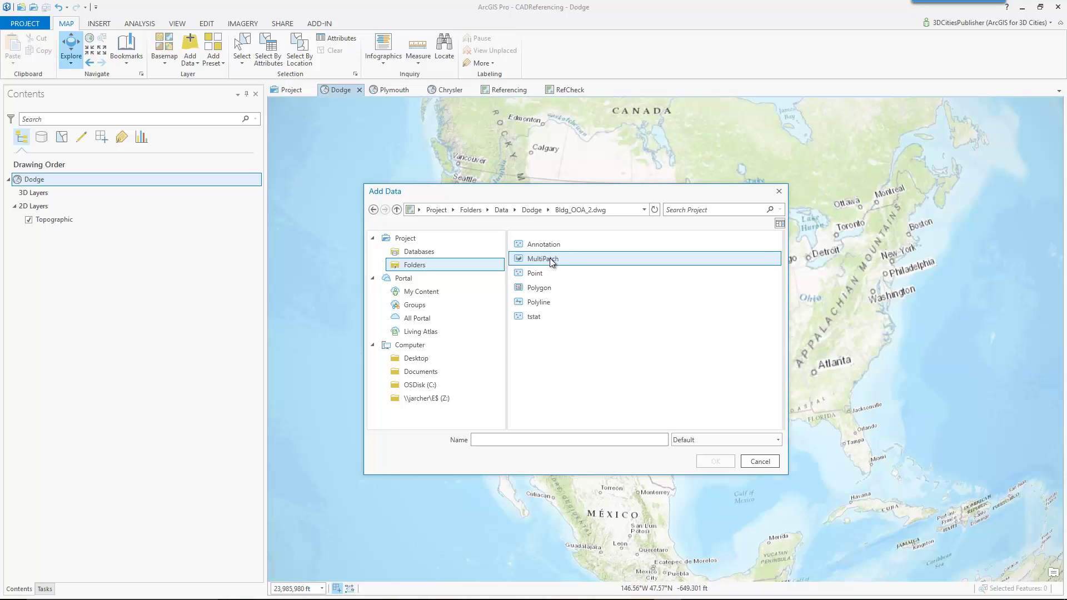
pyautogui.click(535, 302)
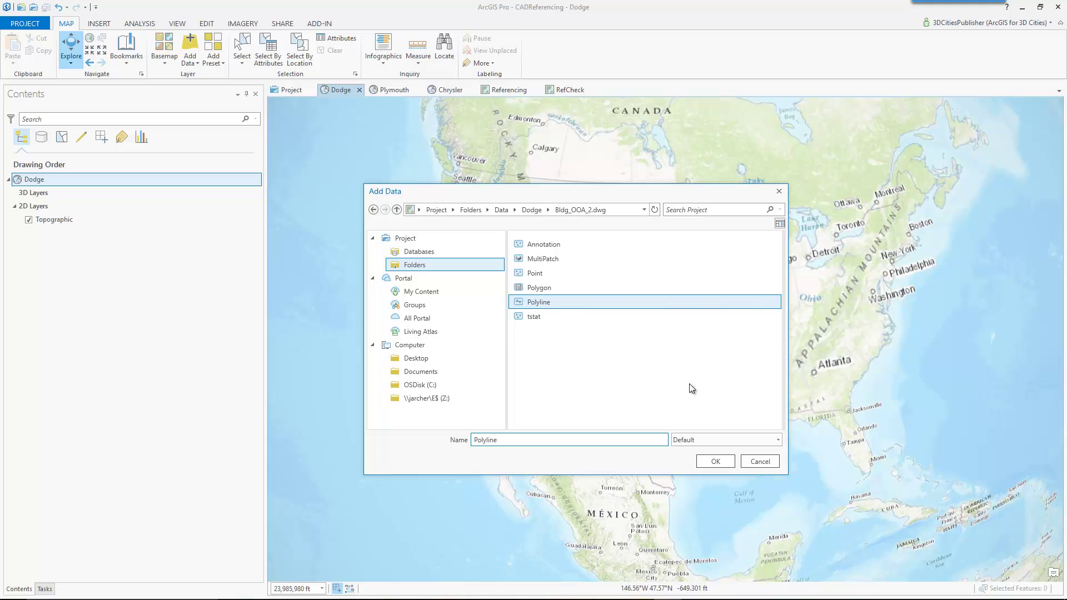
pyautogui.click(716, 460)
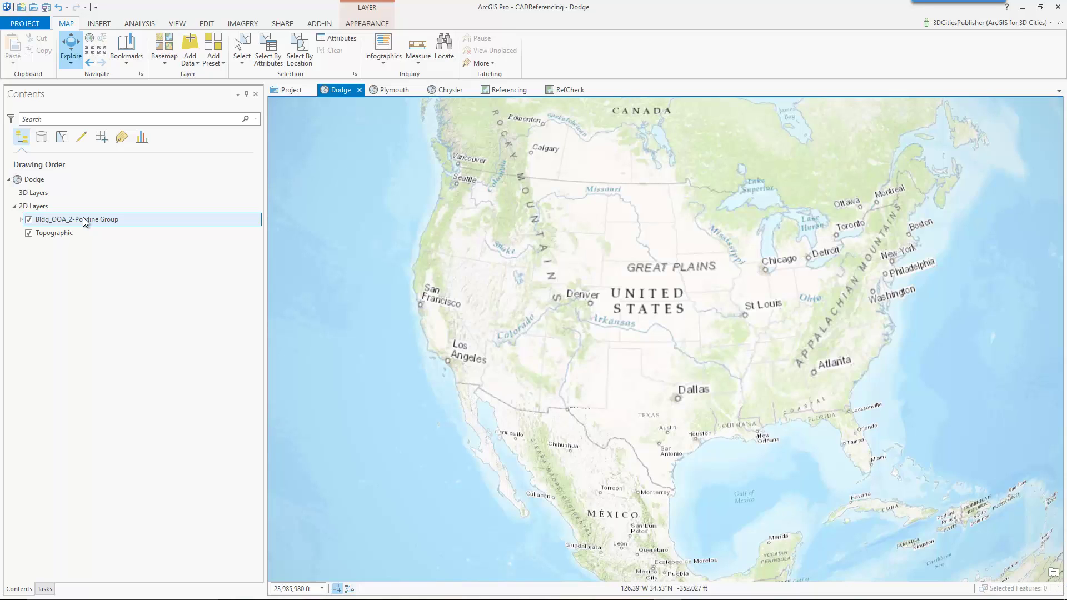
# Zoom the Dodge map to the Polyline Group layer, then switch to the Referencing map
pyautogui.rightClick(82, 219)
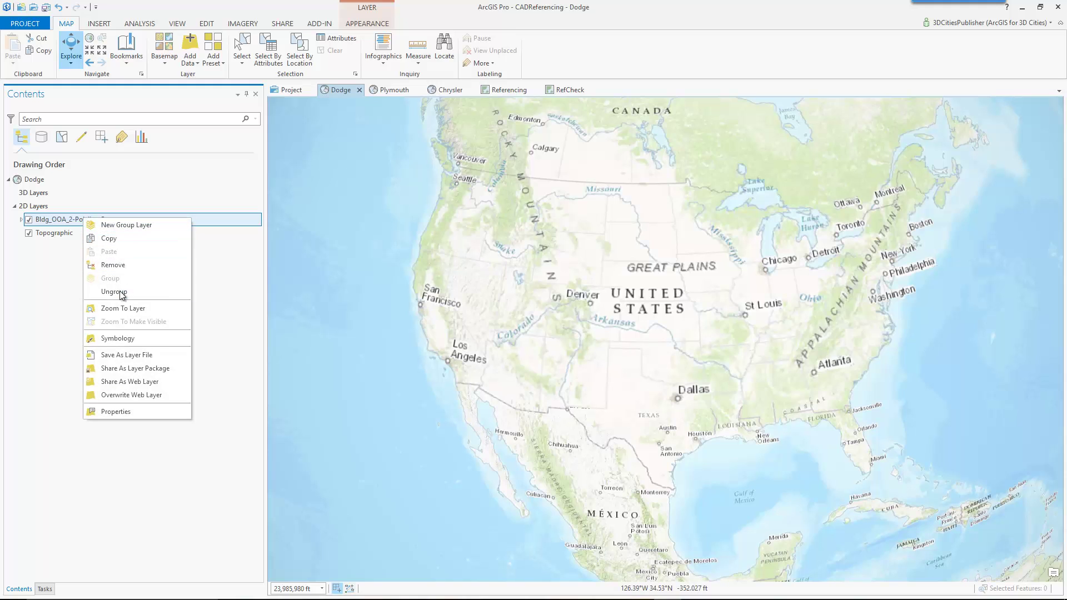
pyautogui.click(120, 309)
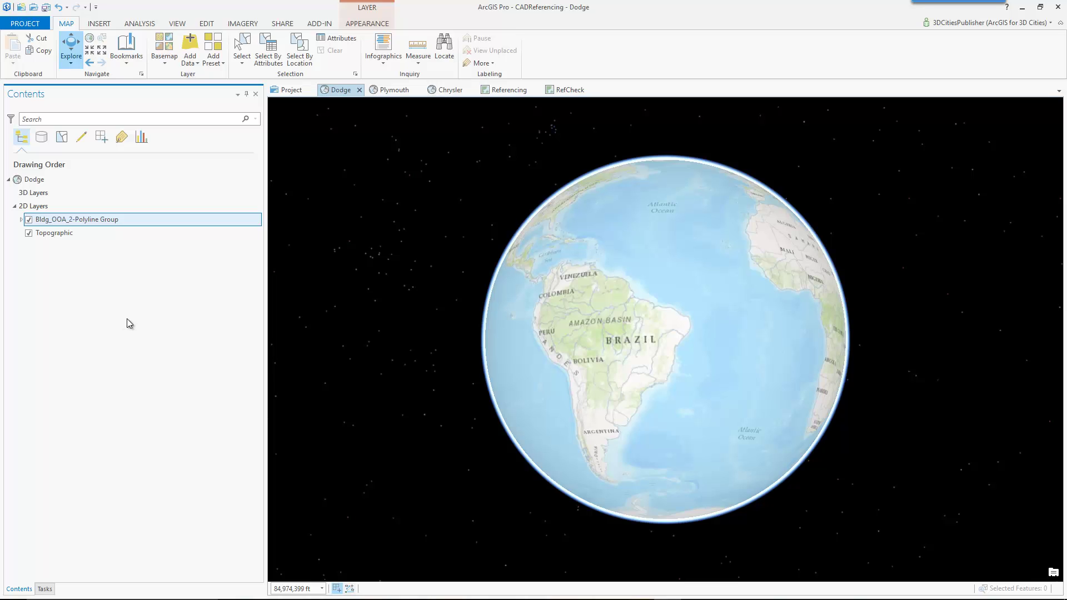
pyautogui.click(508, 90)
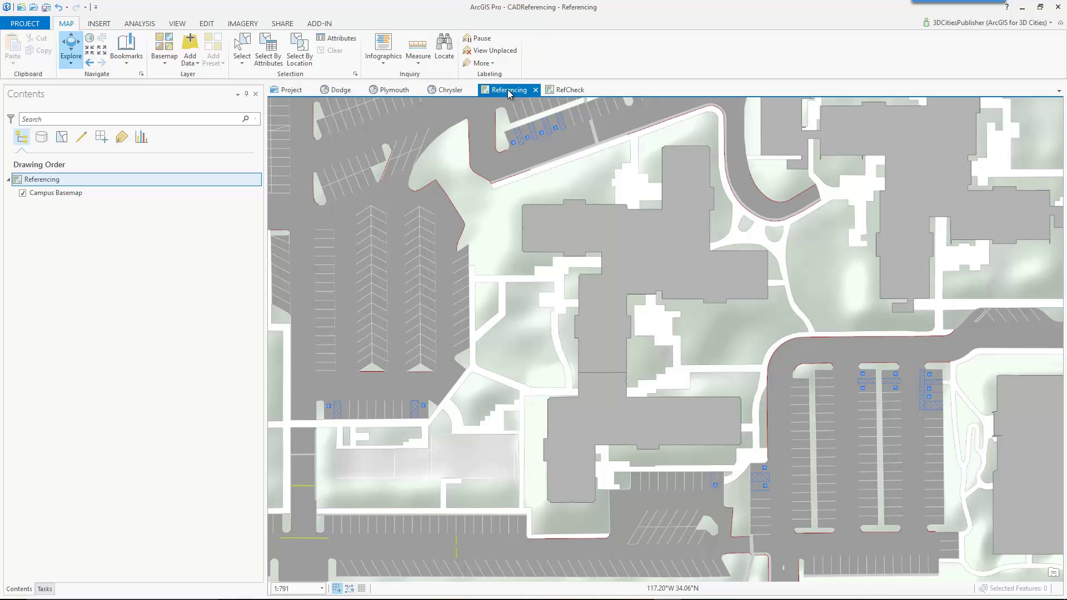
pyautogui.click(62, 195)
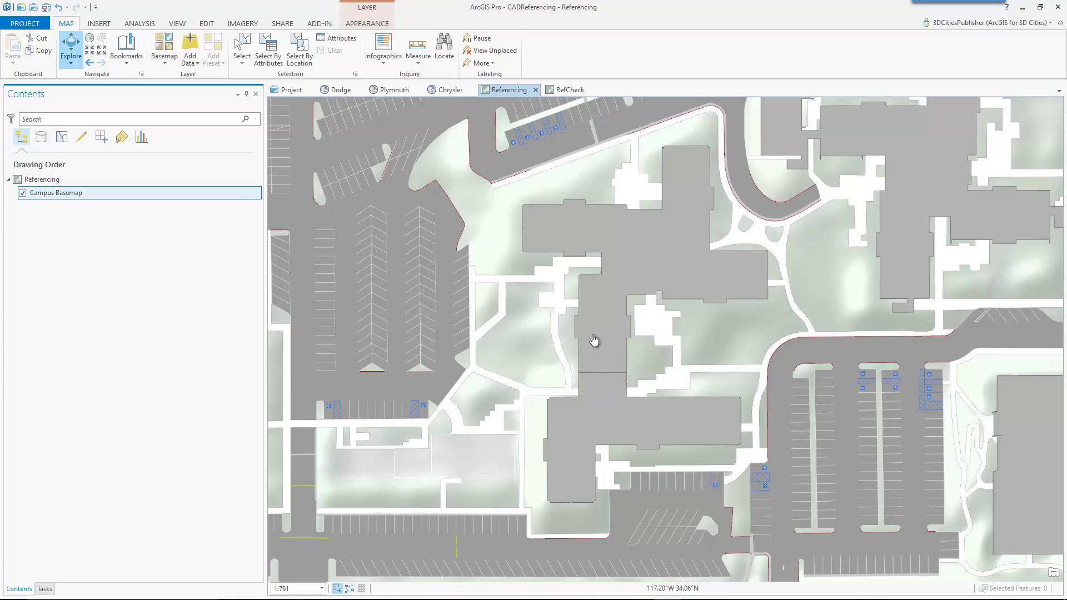
# Add the Bldg_OOA_2.dwg Polyline layer to the Referencing map above Campus Basemap
pyautogui.click(189, 44)
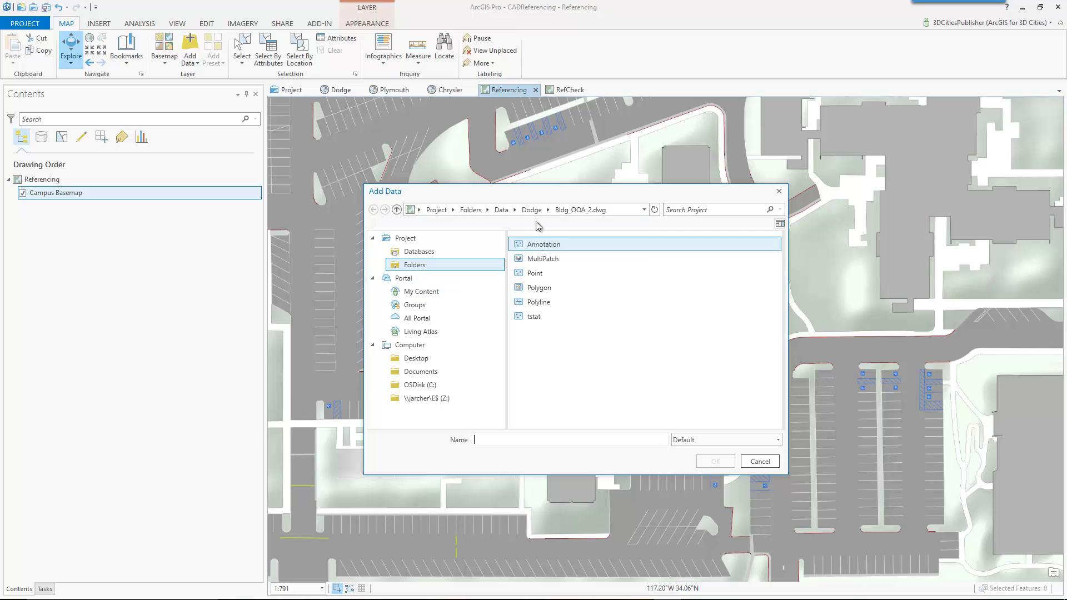
pyautogui.click(536, 305)
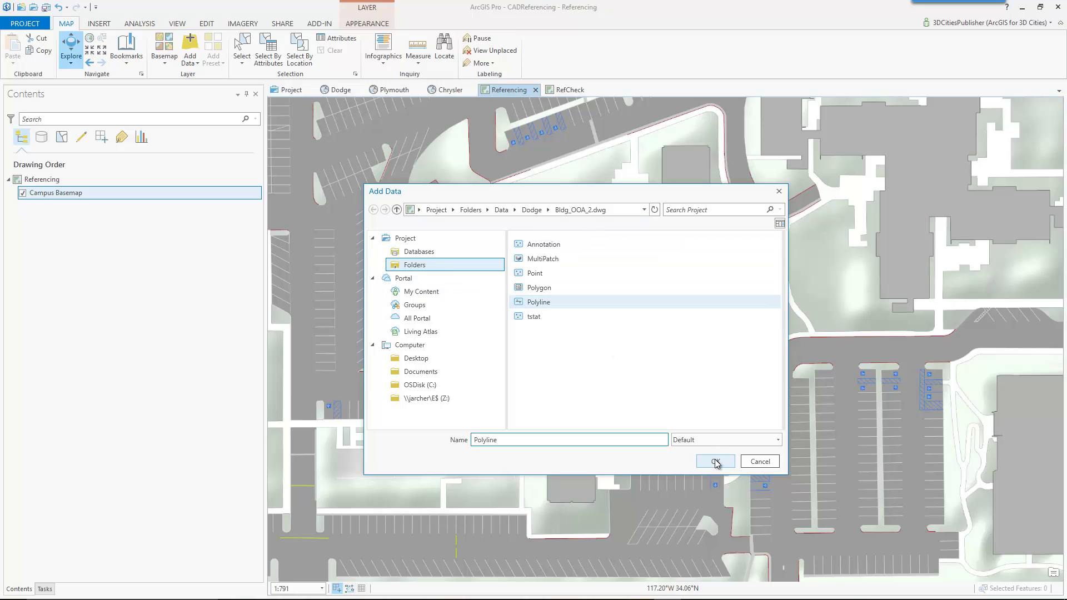
pyautogui.click(717, 463)
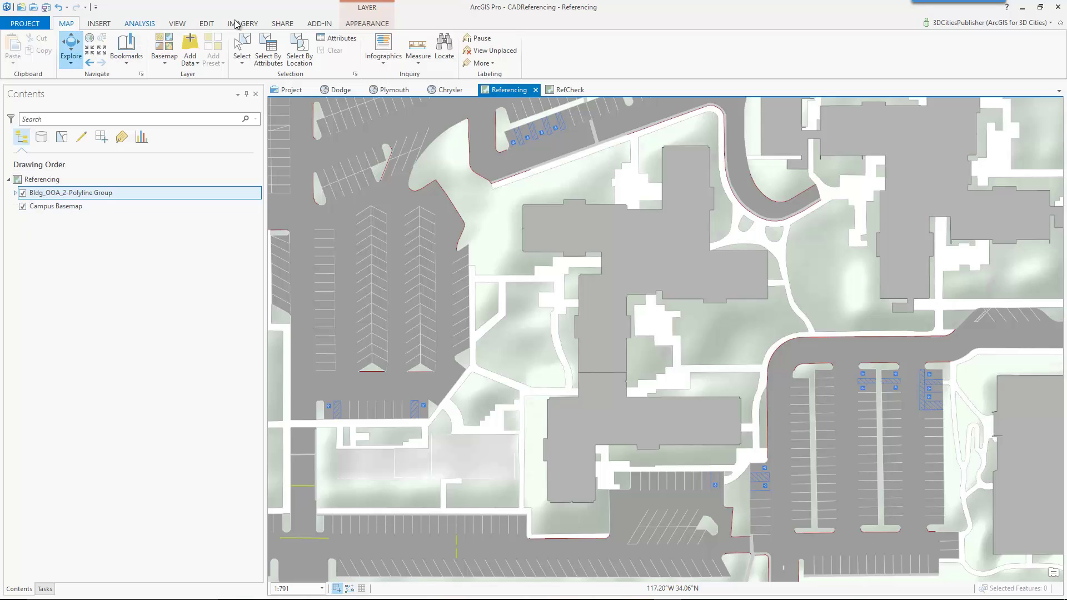
# Expand the polyline group, select the A-WALL-EXTR sublayer and show the CAD Layer Tools
pyautogui.click(15, 193)
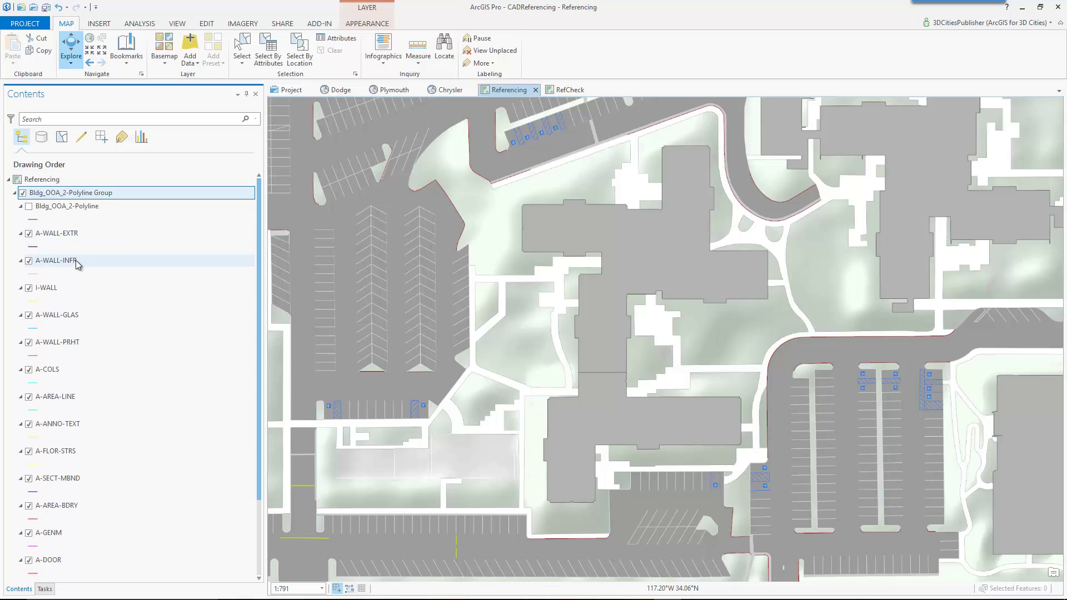
pyautogui.click(51, 234)
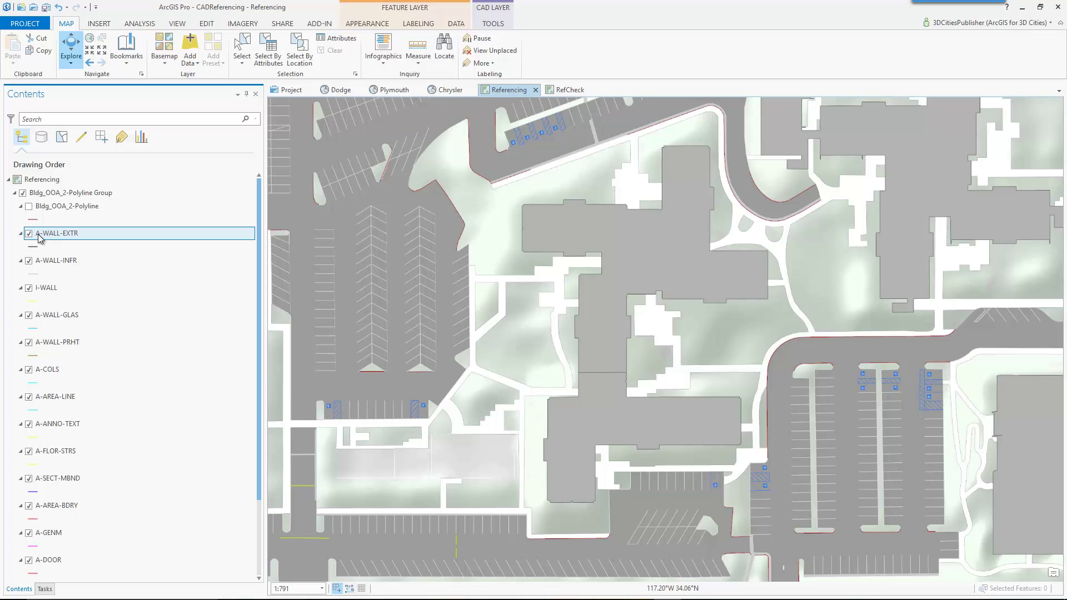
pyautogui.click(493, 23)
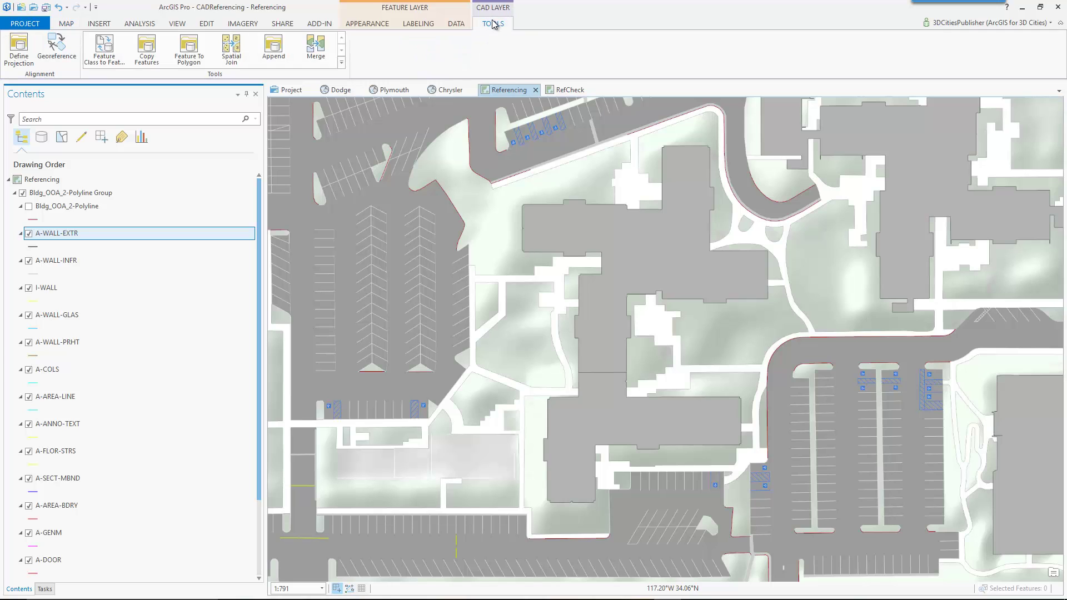
# Start georeferencing A-WALL-EXTR and fit the floor plan to the current display
pyautogui.click(57, 49)
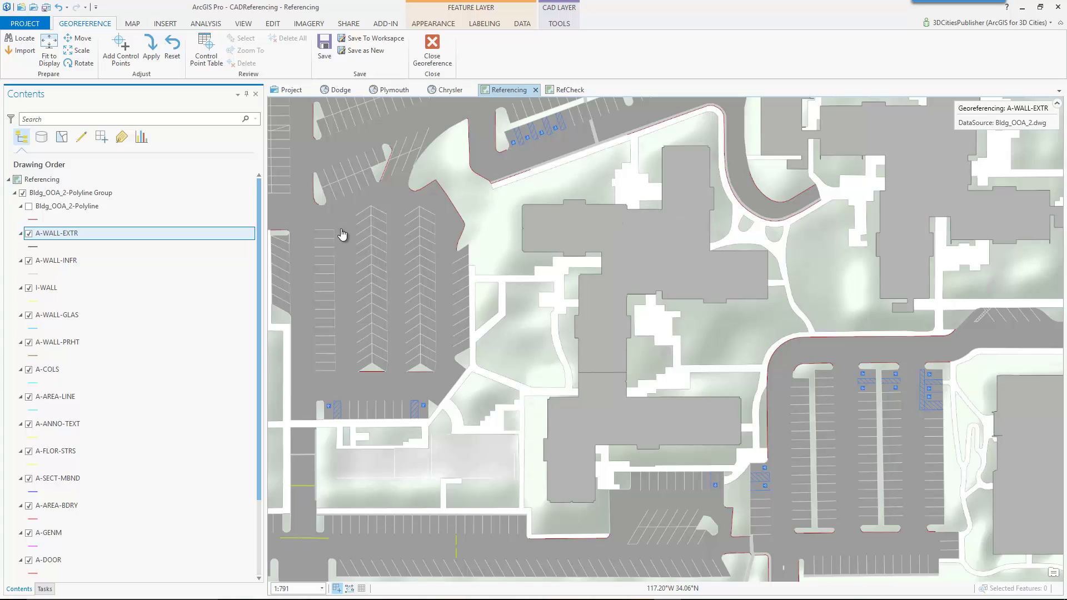
pyautogui.click(49, 48)
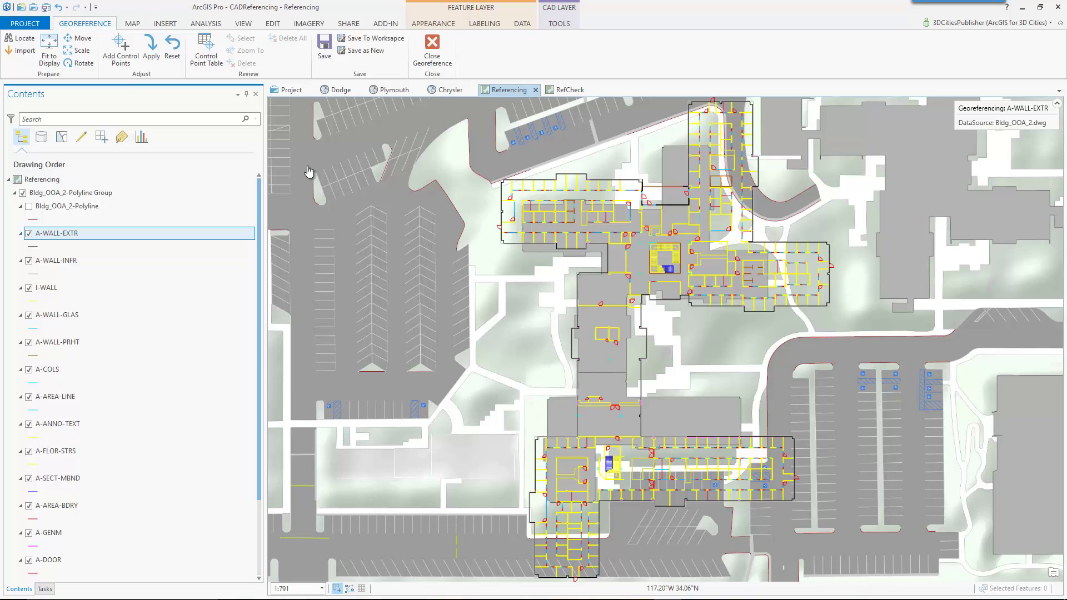
# Nudge the floor plan right over the building, zoom to the curved wall, and begin adding control points
pyautogui.click(82, 39)
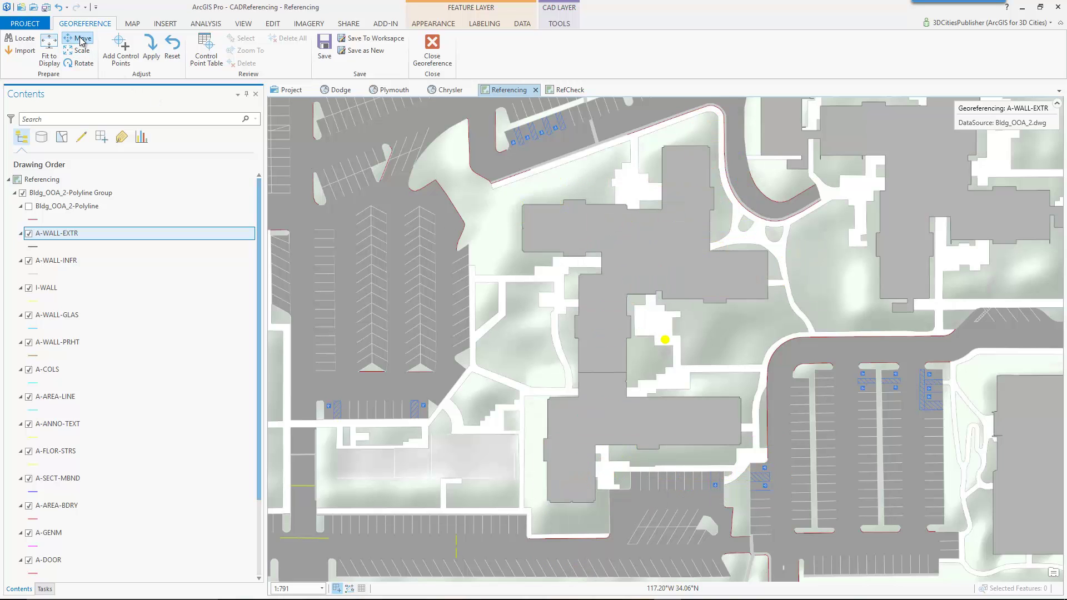
pyautogui.moveTo(615, 302); pyautogui.dragTo(663, 304)
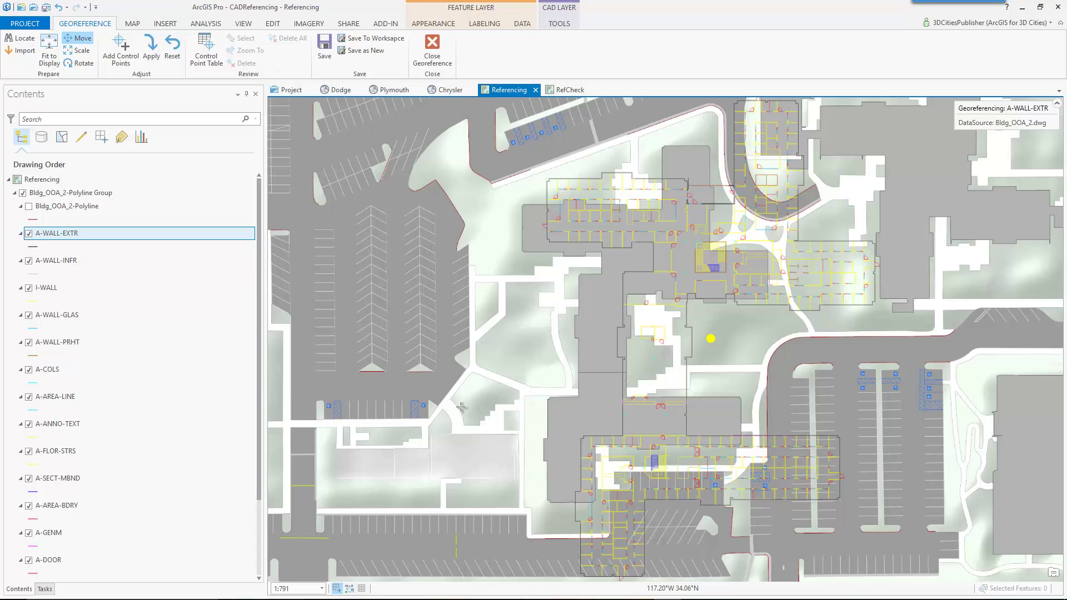
pyautogui.moveTo(542, 303); pyautogui.dragTo(419, 458)
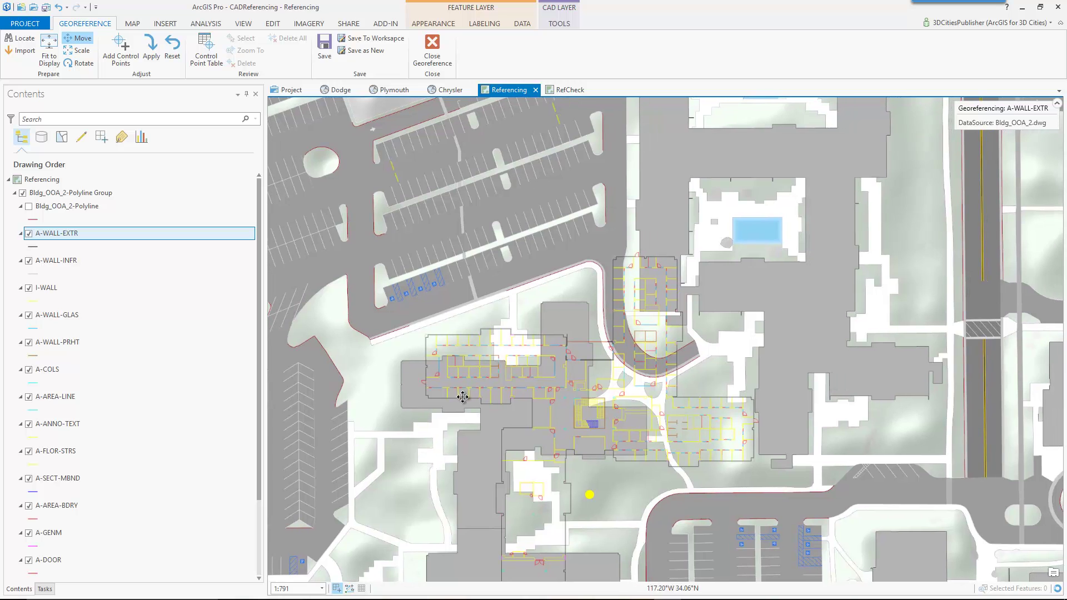
pyautogui.scroll(4, 613, 298)
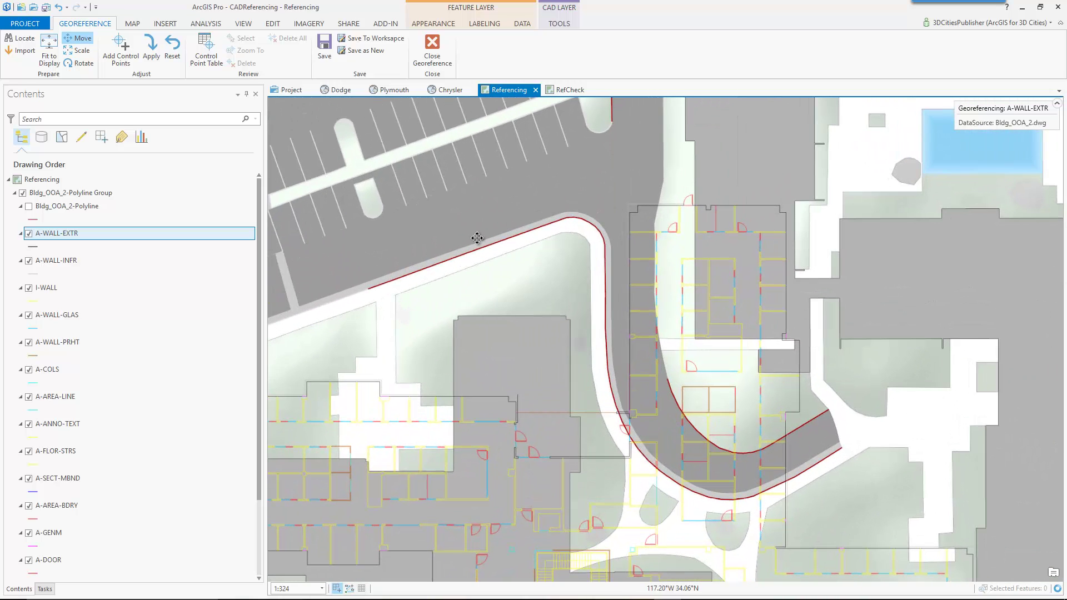
pyautogui.click(121, 46)
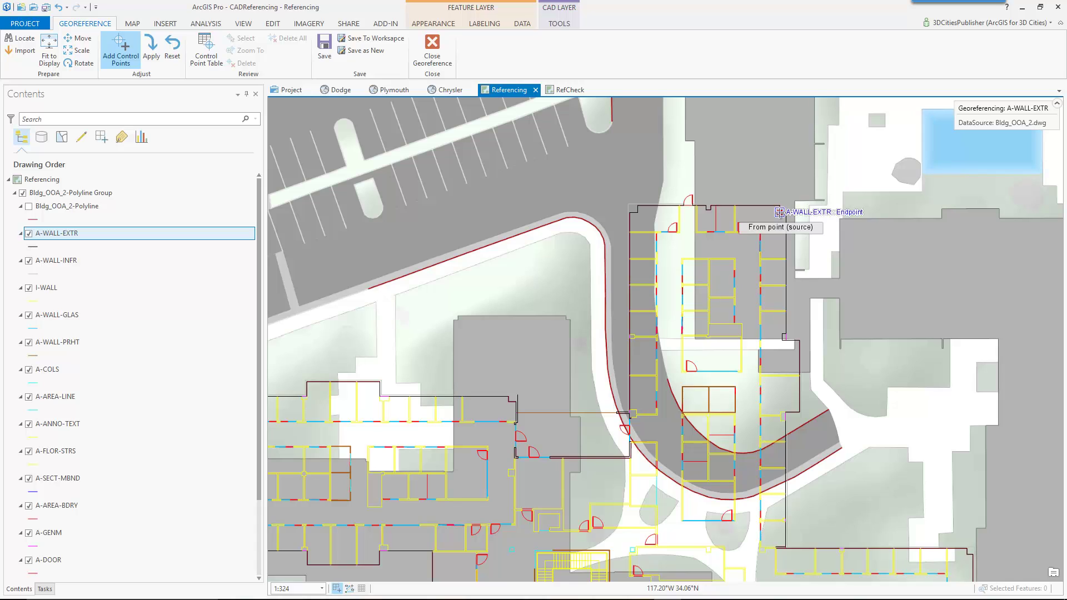
# Link a CAD wall corner to its matching point on the basemap building
pyautogui.click(779, 213)
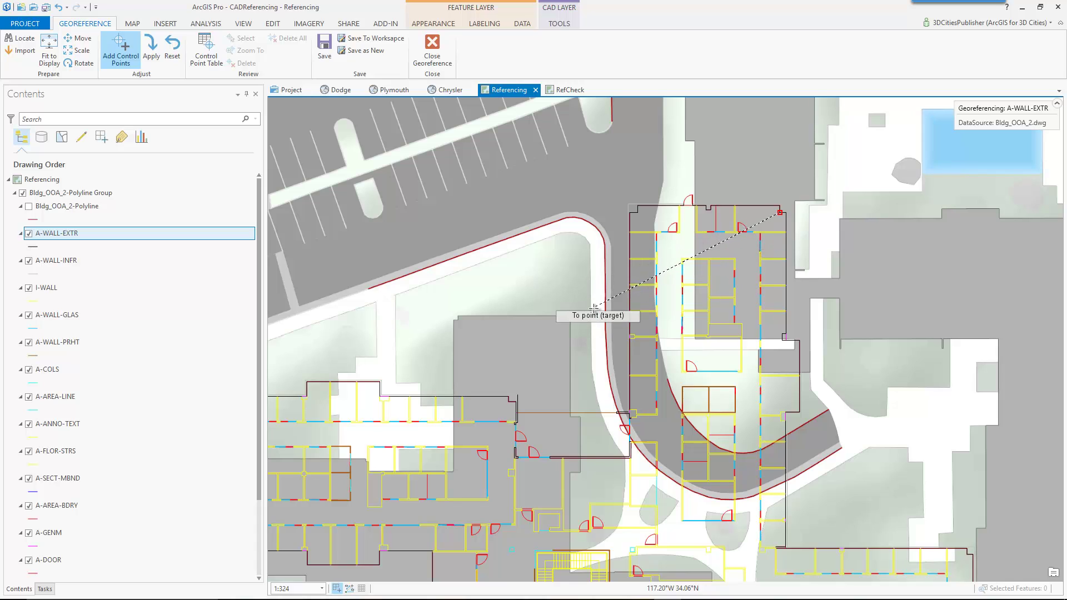
pyautogui.scroll(2, 565, 321)
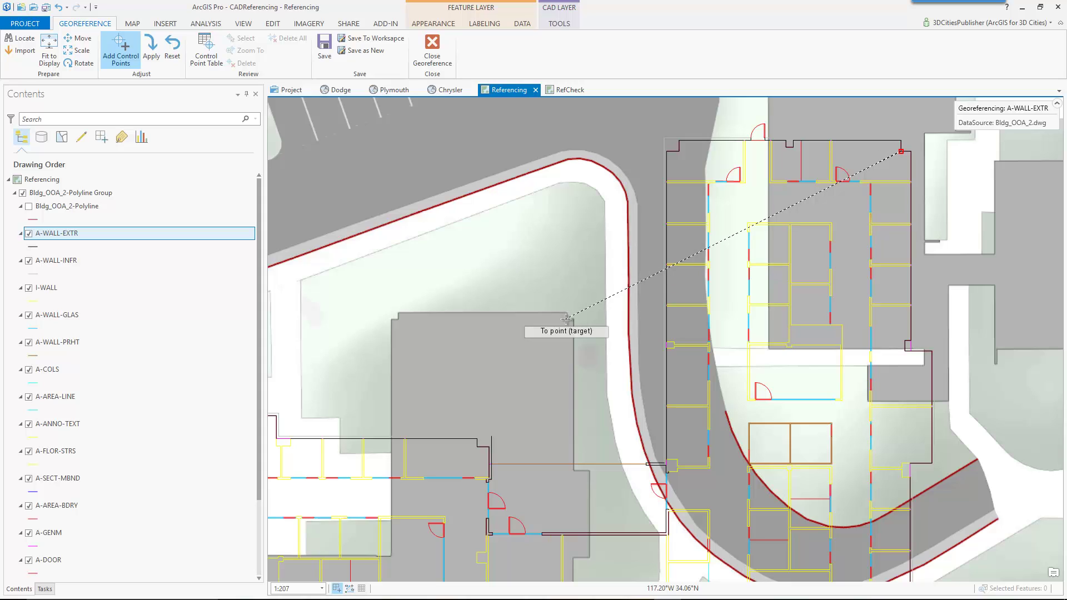
pyautogui.click(566, 318)
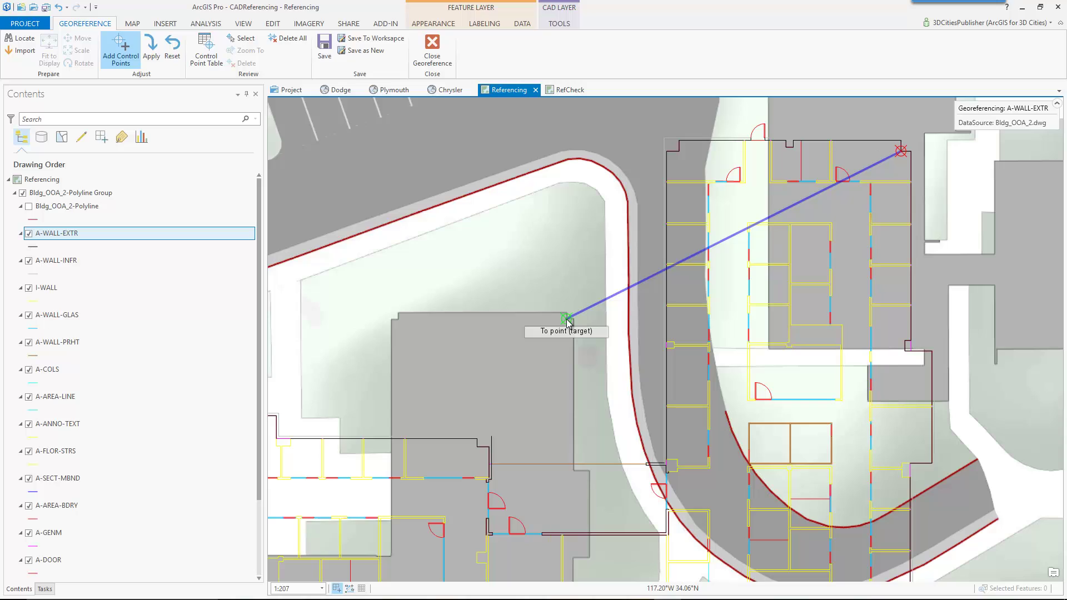
pyautogui.scroll(-4, 656, 222)
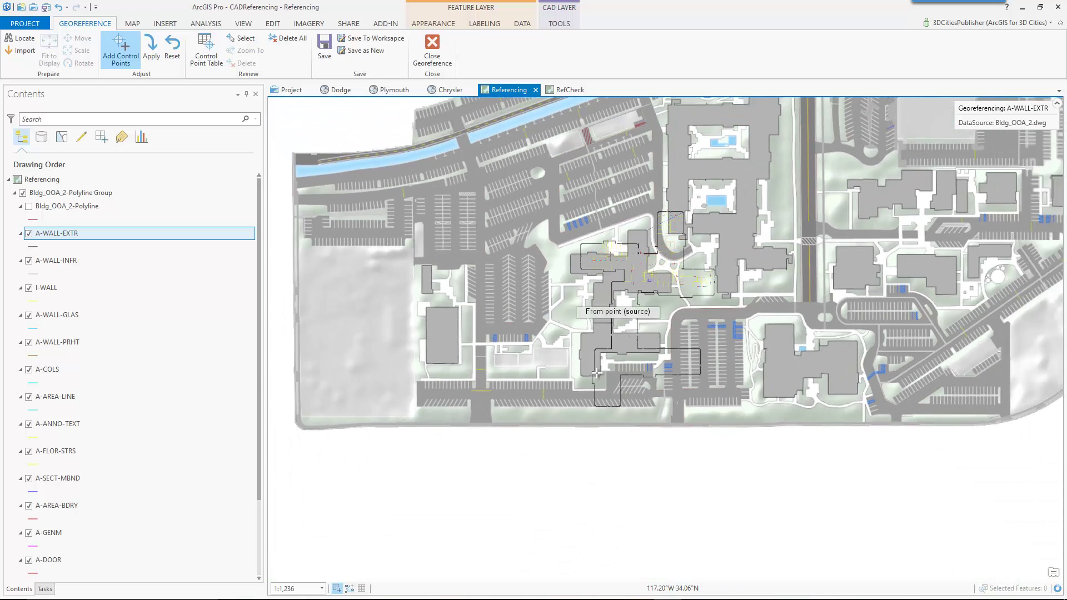
pyautogui.scroll(5, 600, 405)
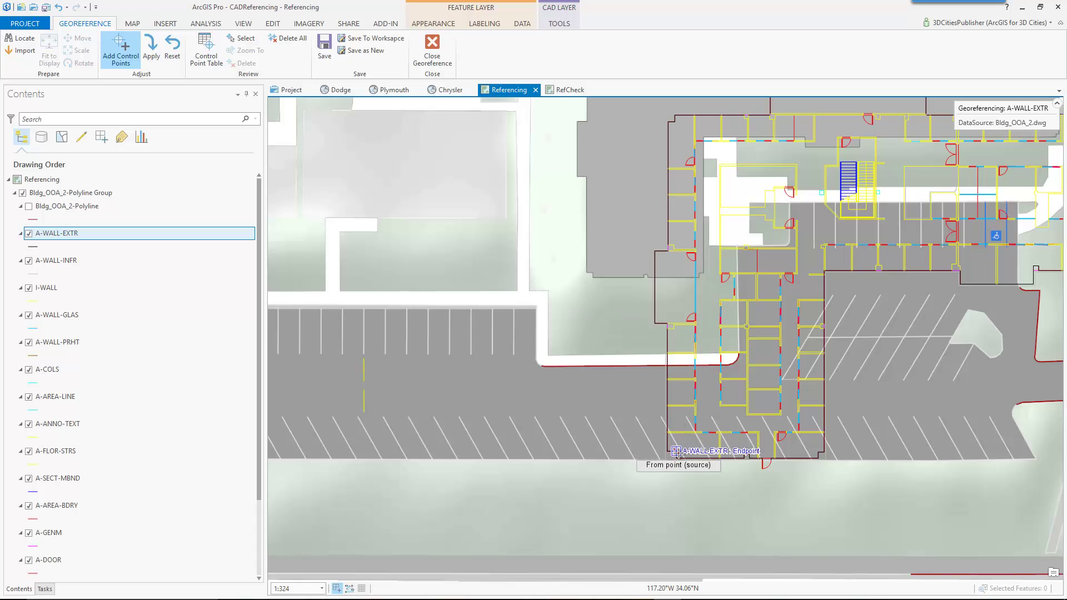
# Link a second wall endpoint to the basemap and apply both control points
pyautogui.click(678, 452)
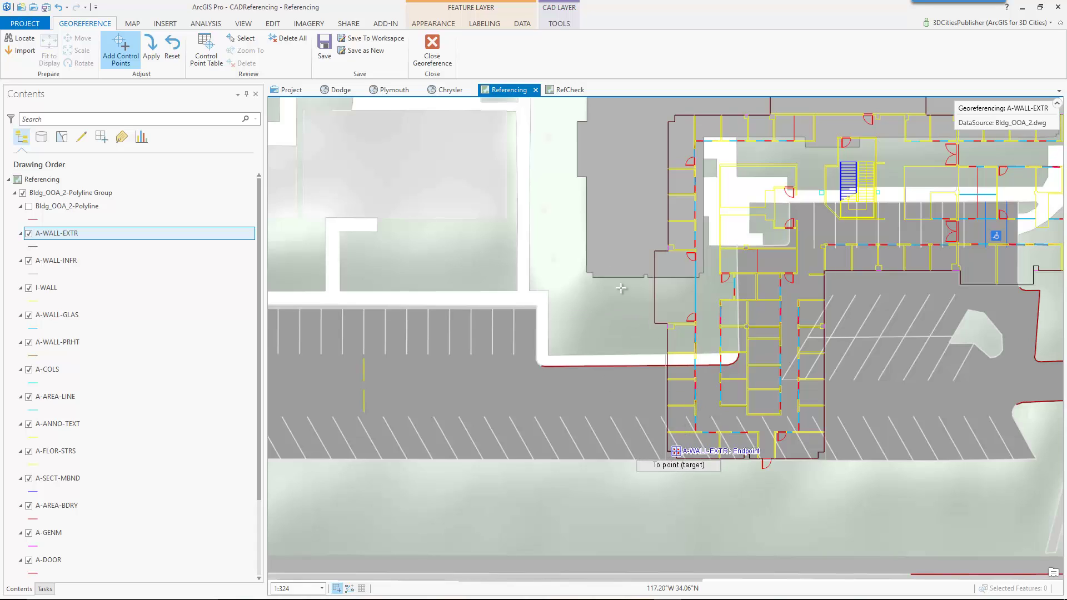
pyautogui.click(593, 272)
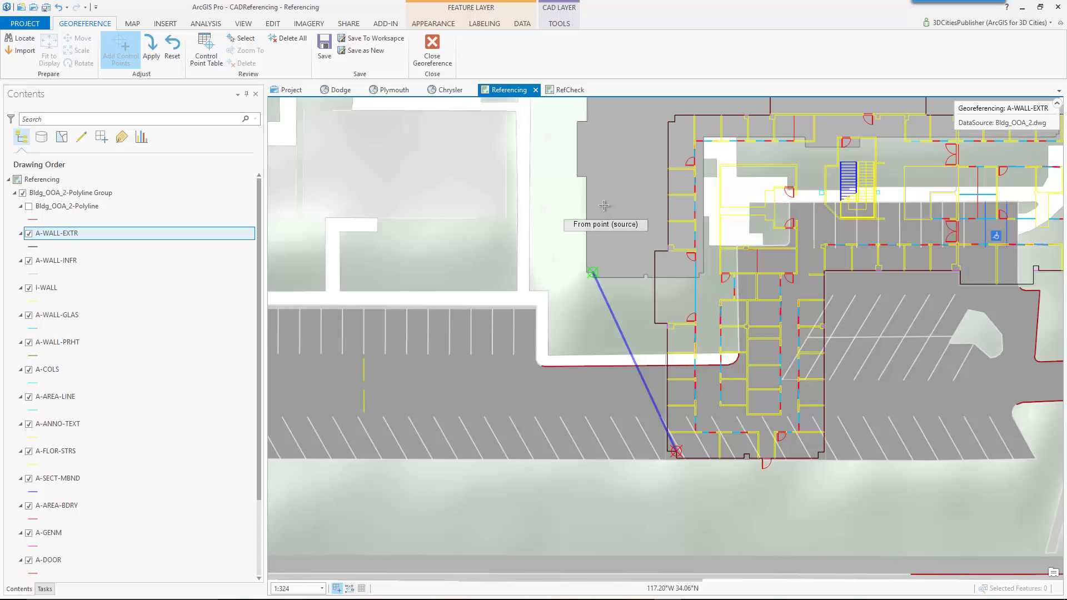
pyautogui.click(154, 56)
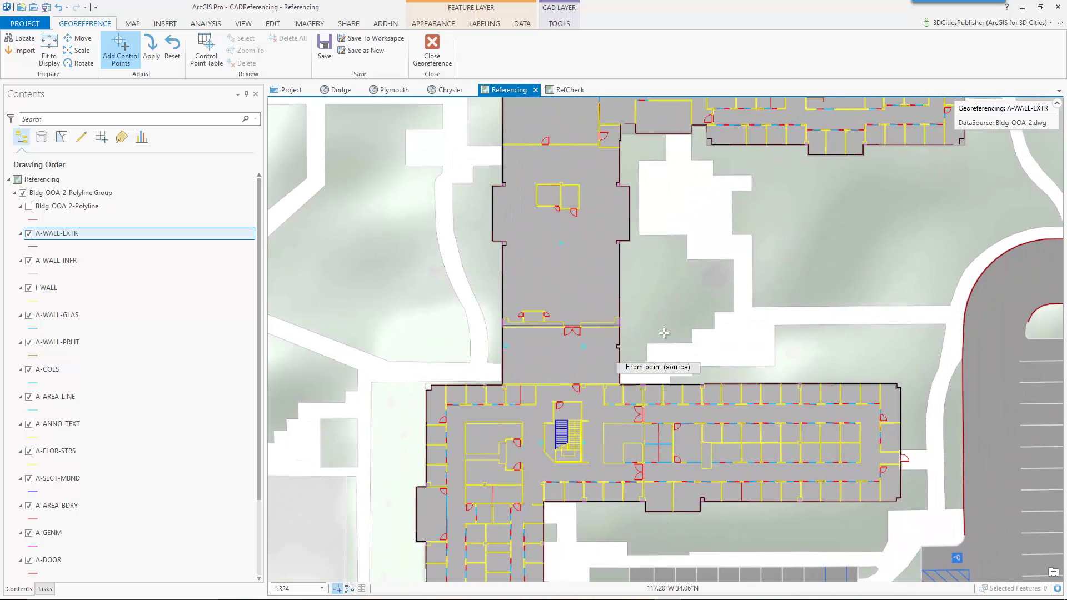
pyautogui.scroll(-2, 664, 333)
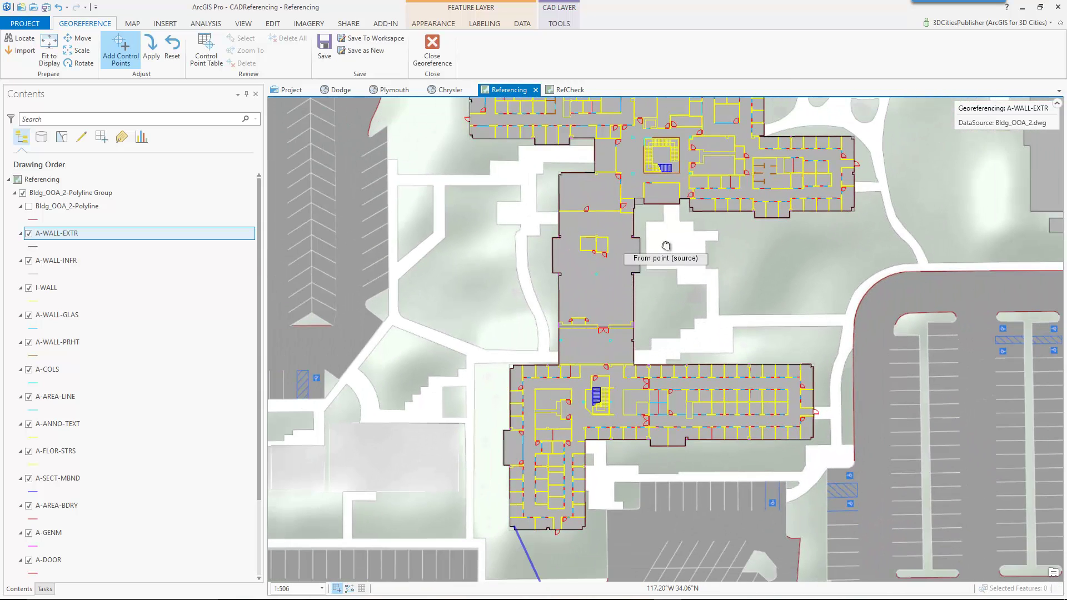
pyautogui.moveTo(665, 245); pyautogui.dragTo(646, 352)
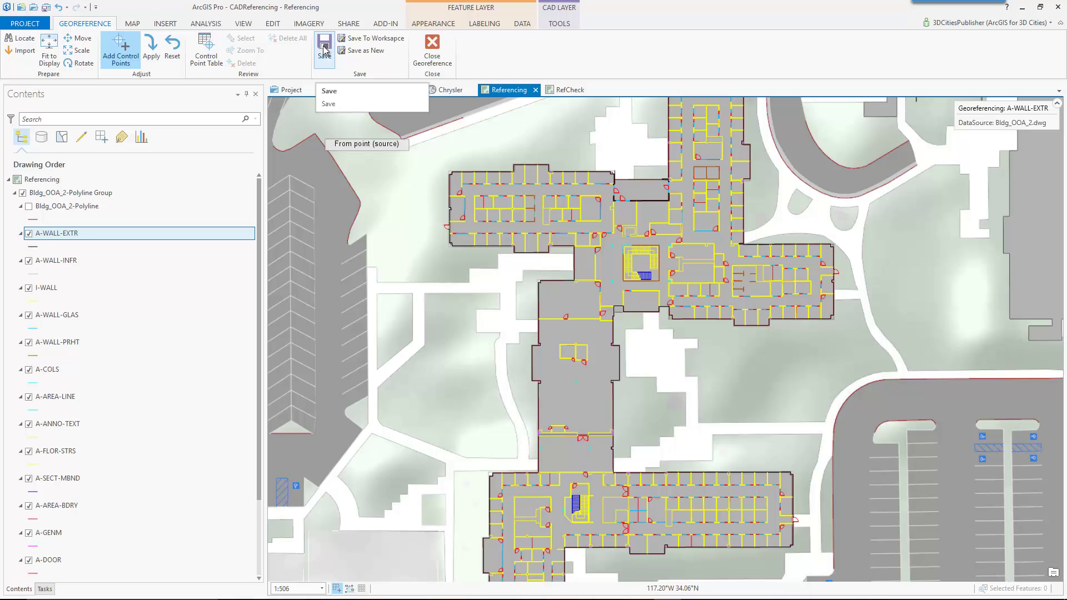
# Save the georeferencing of the A-WALL-EXTR floor plan
pyautogui.click(324, 49)
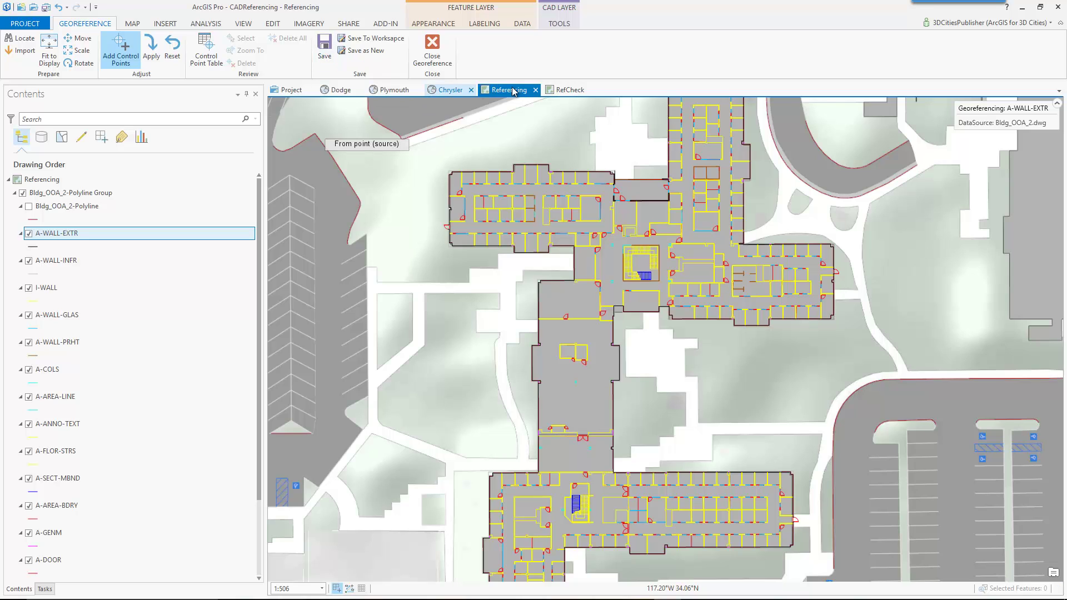
# Switch to the RefCheck map and add the Bldg_OOA_2.dwg Polyline layer
pyautogui.click(569, 90)
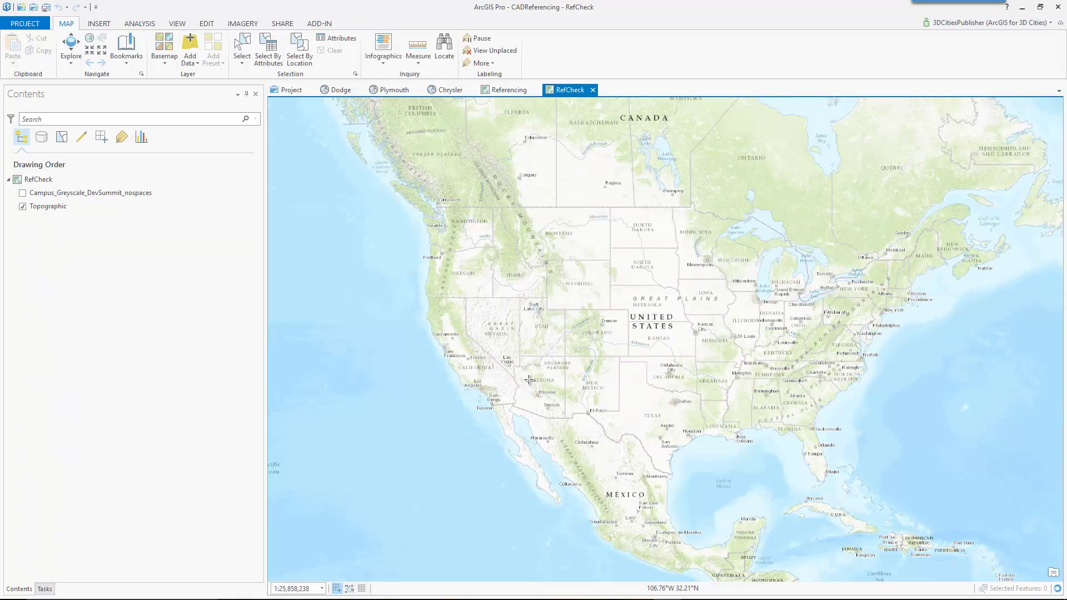
pyautogui.click(189, 43)
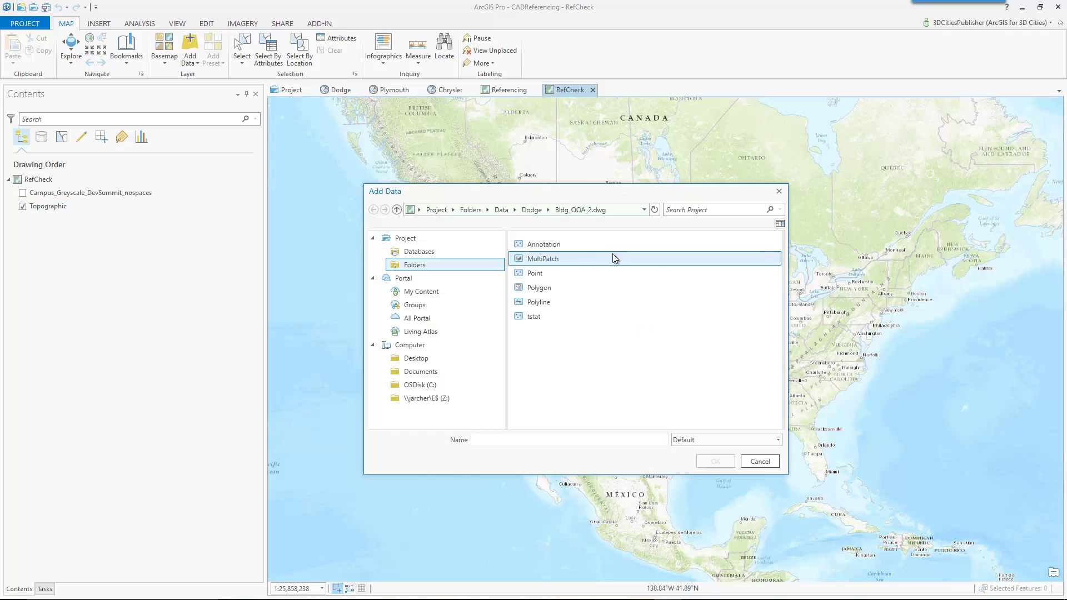
pyautogui.click(542, 303)
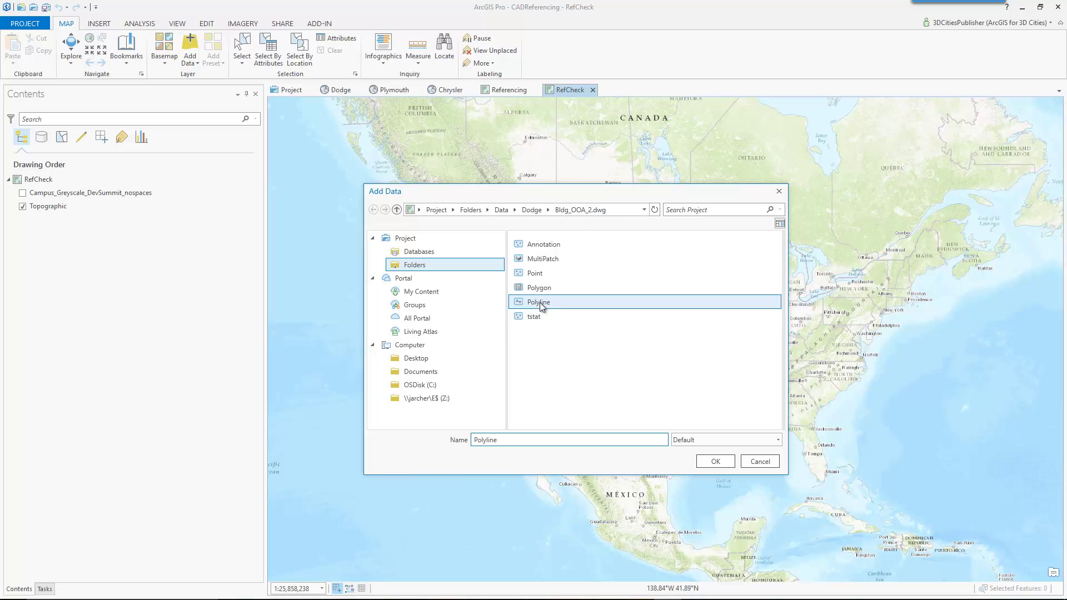
pyautogui.click(716, 462)
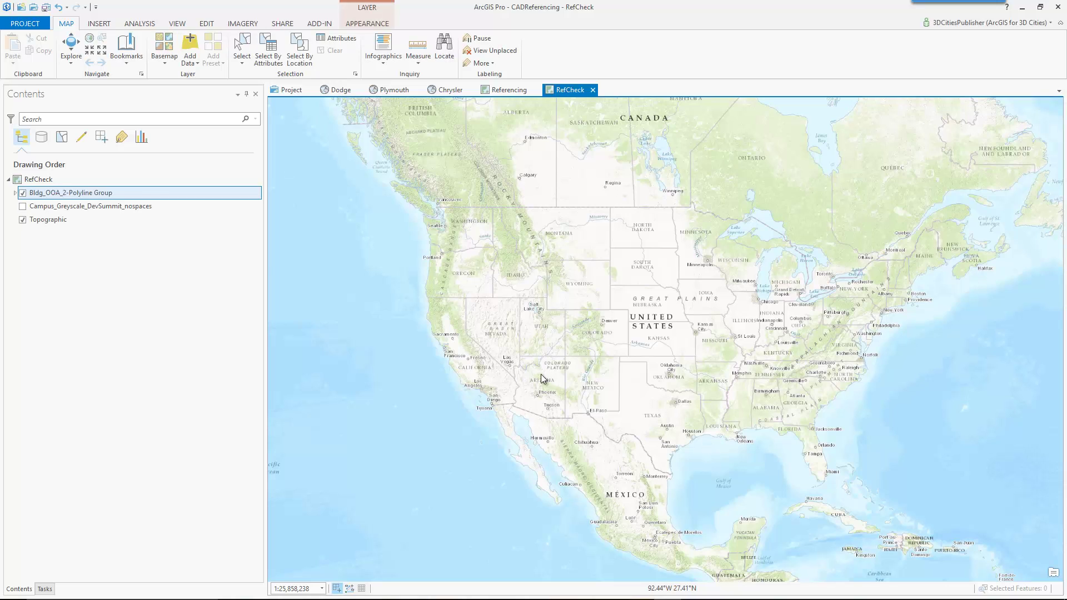
# Zoom to the floor plan, hide Topographic and show Campus_Greyscale_DevSummit_nospaces
pyautogui.rightClick(69, 195)
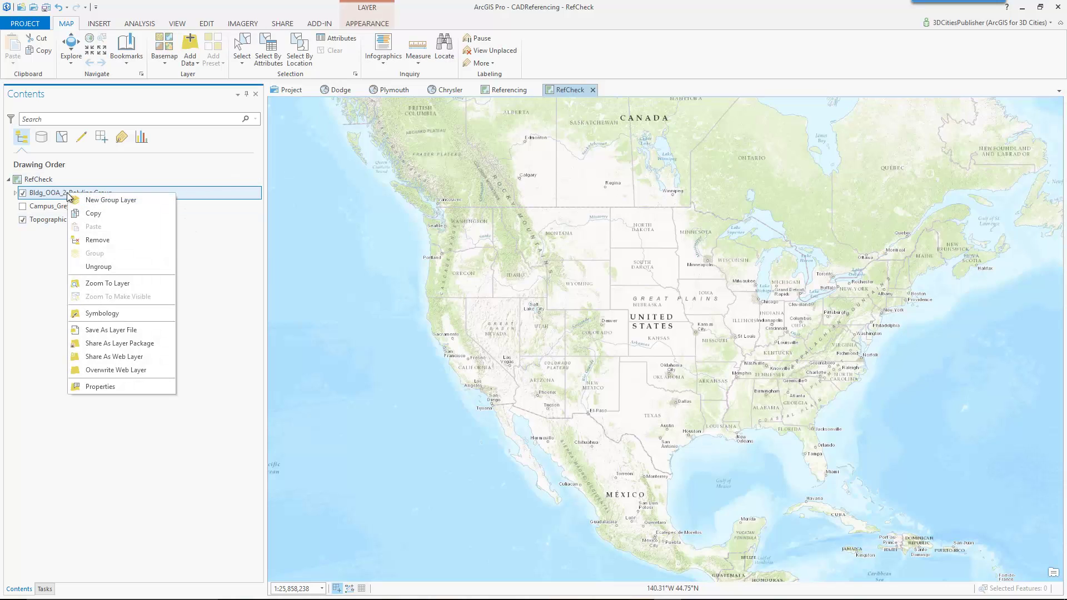
pyautogui.click(110, 286)
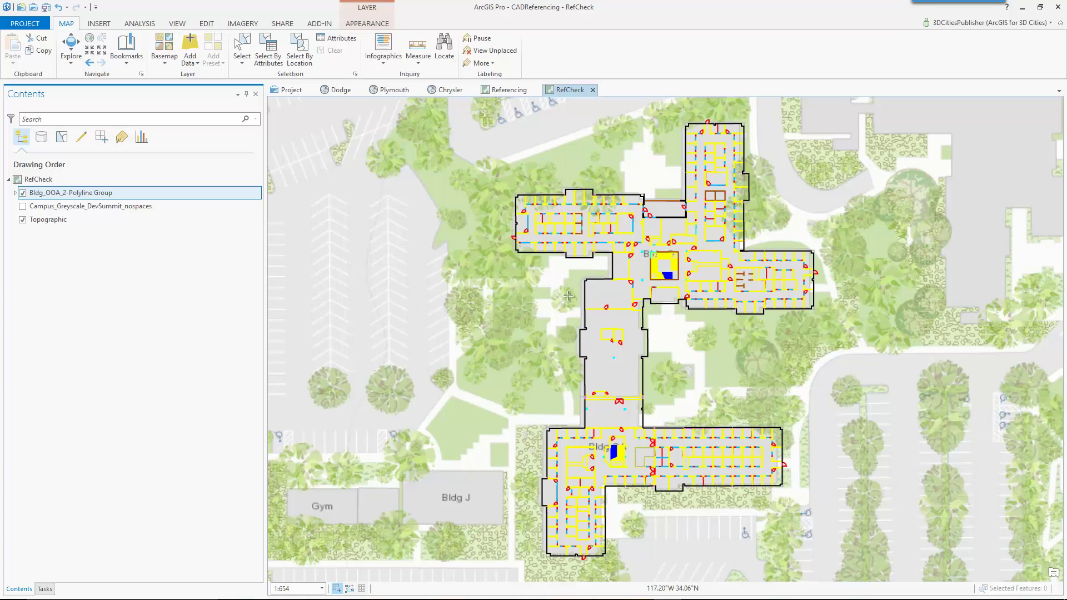
pyautogui.click(22, 219)
pyautogui.click(22, 206)
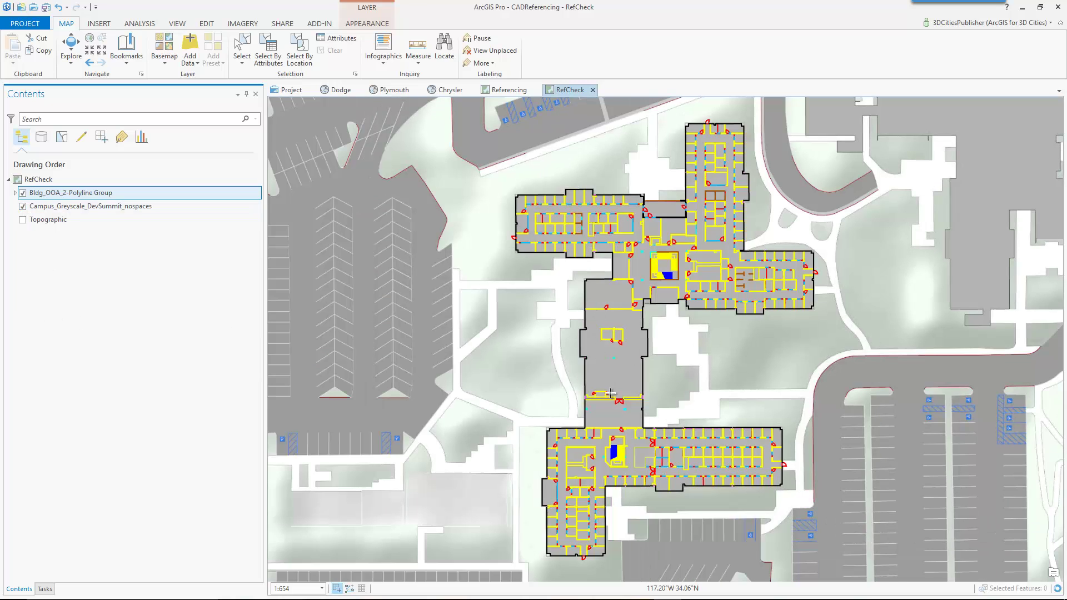
# In the Plymouth map, browse to Data > Plymouth > Bldg_OOA_2.dwg and choose its Polyline layer
pyautogui.click(395, 88)
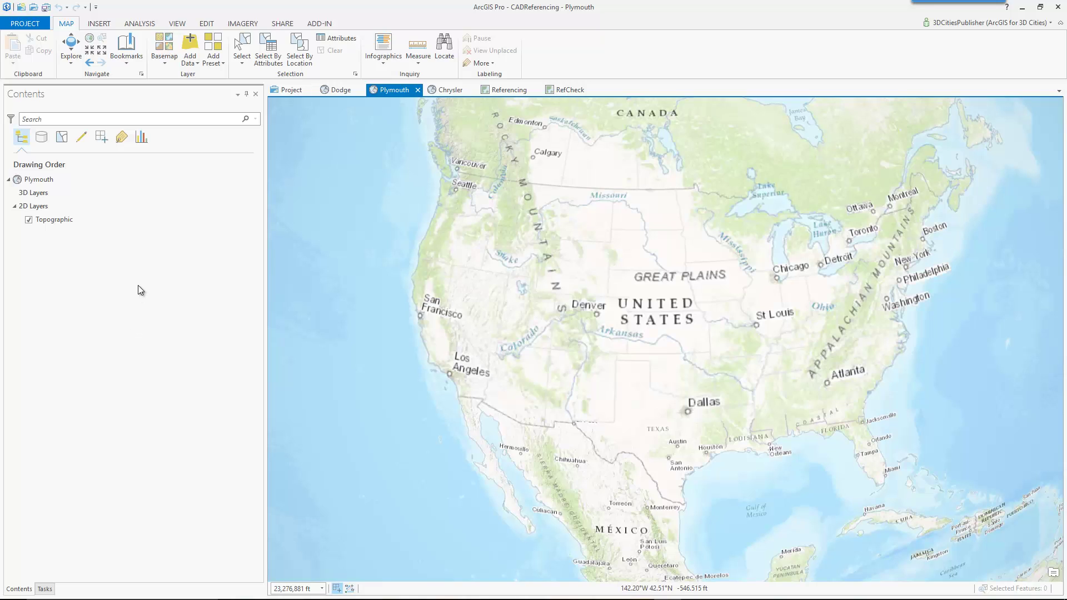
pyautogui.click(191, 46)
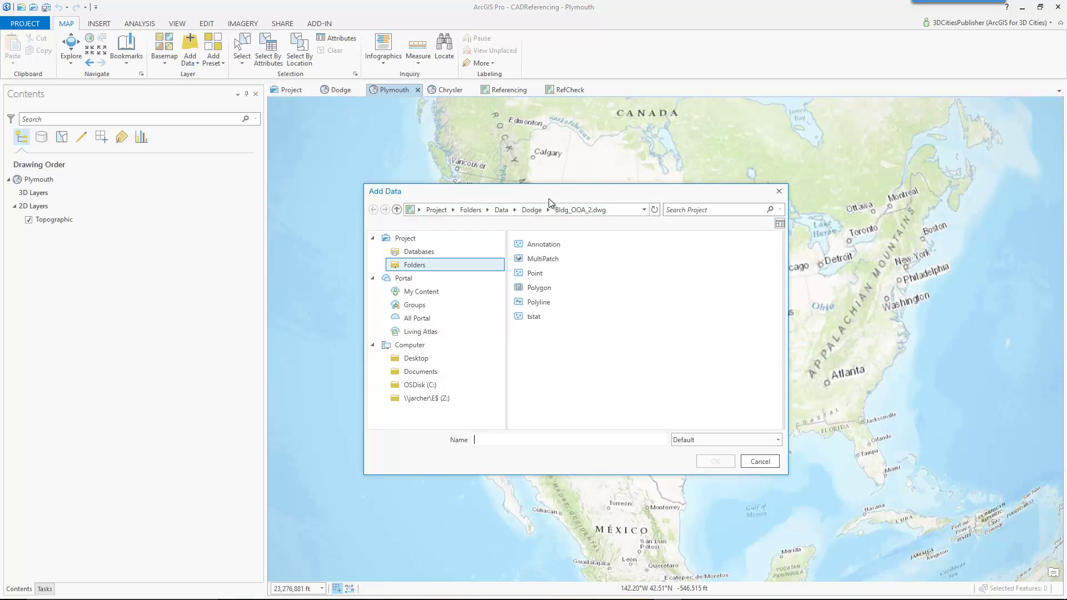
pyautogui.click(501, 210)
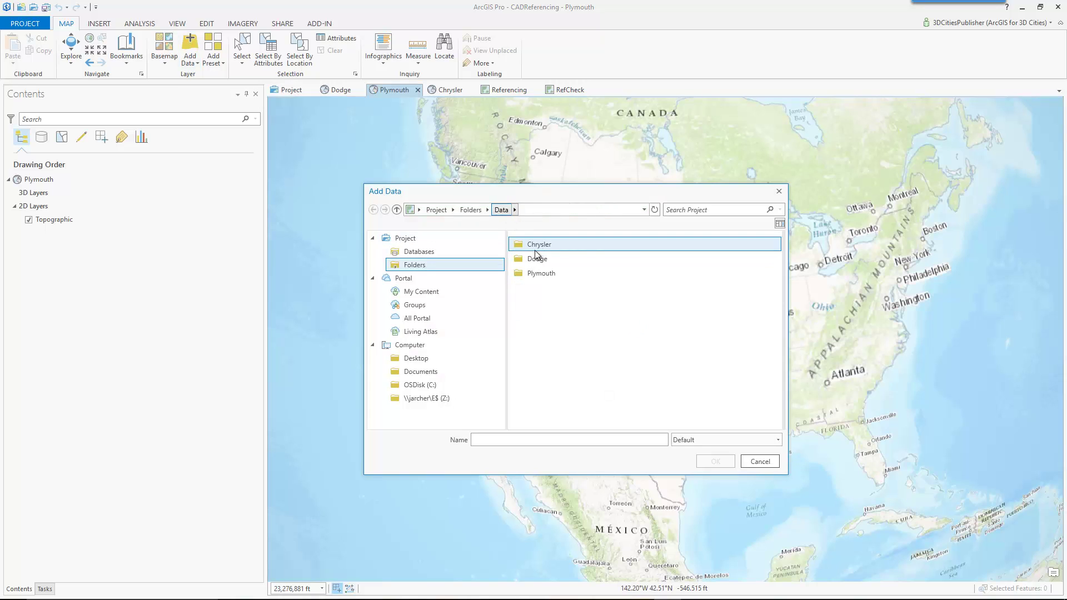
pyautogui.doubleClick(544, 273)
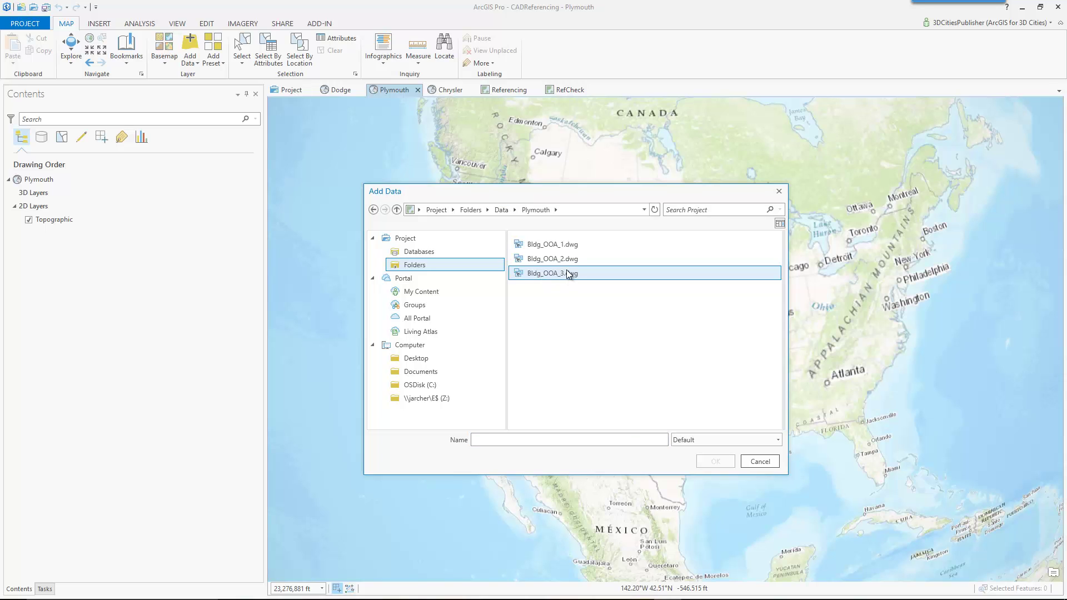
pyautogui.doubleClick(539, 261)
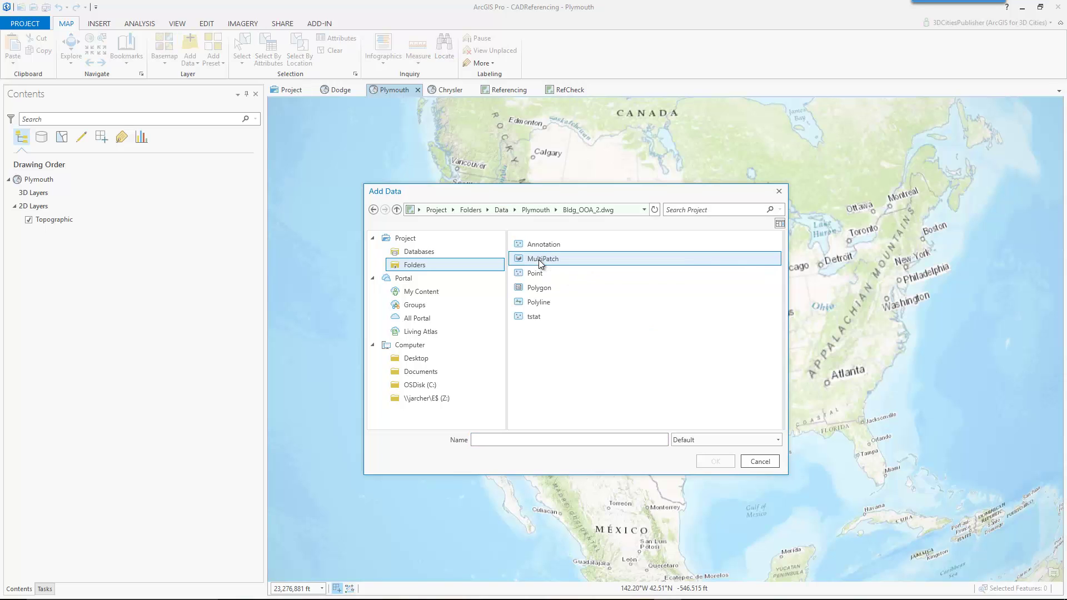
pyautogui.click(538, 302)
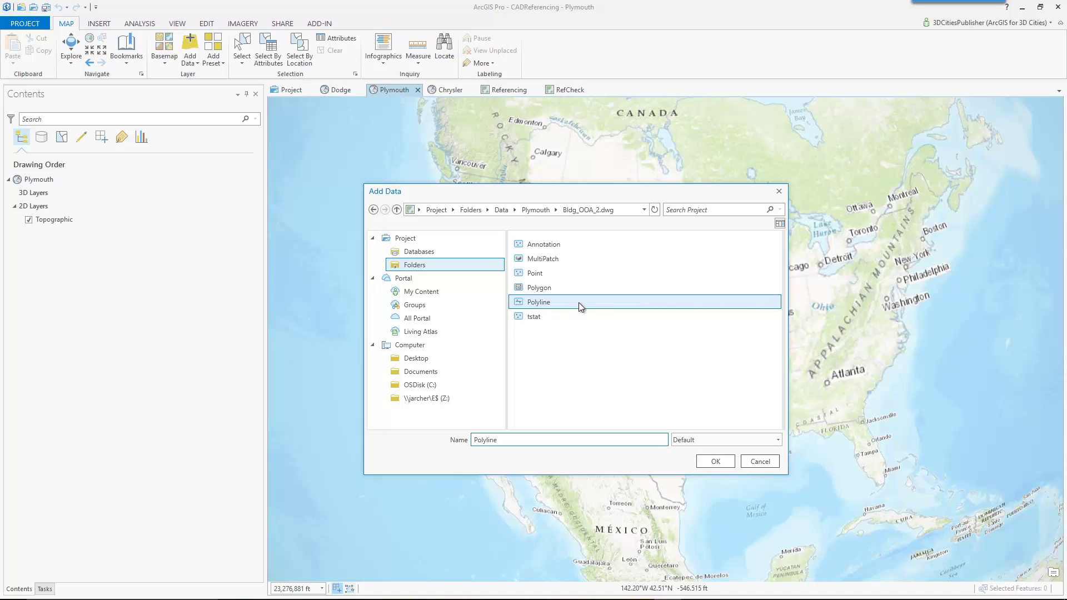
# Add the Bldg_OOA_2 Polyline layer, zoom out to the whole globe, and expand its CAD sublayers
pyautogui.click(715, 462)
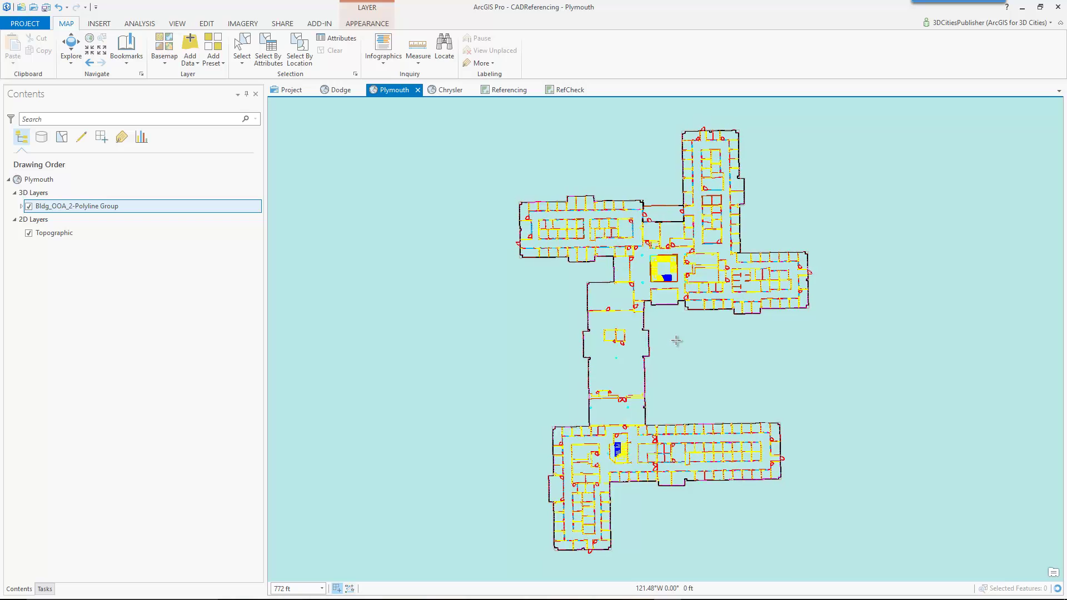
pyautogui.scroll(-5, 676, 341)
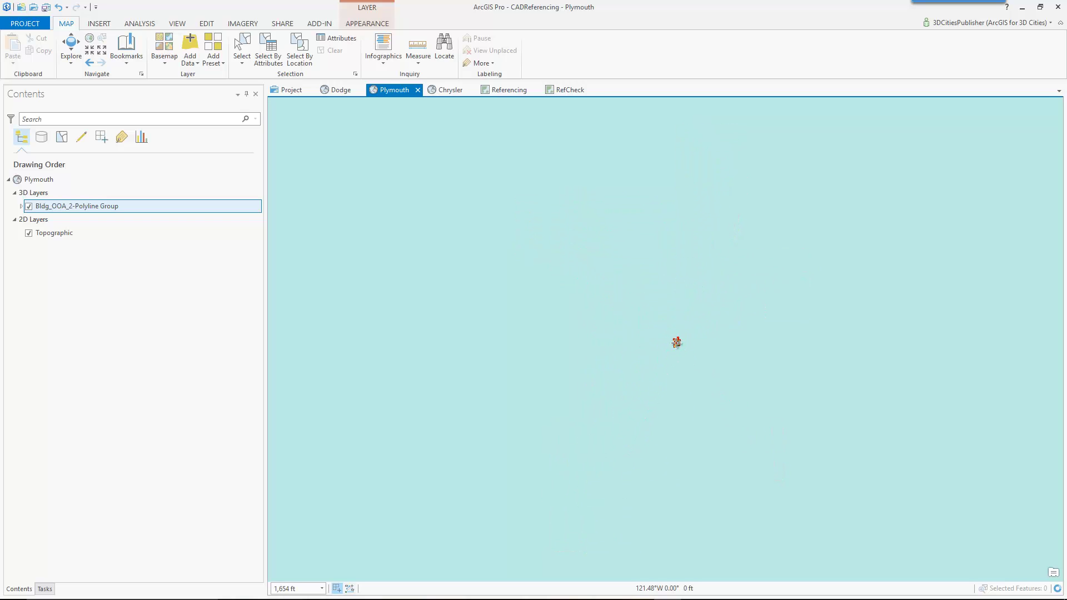
pyautogui.scroll(-10, 676, 342)
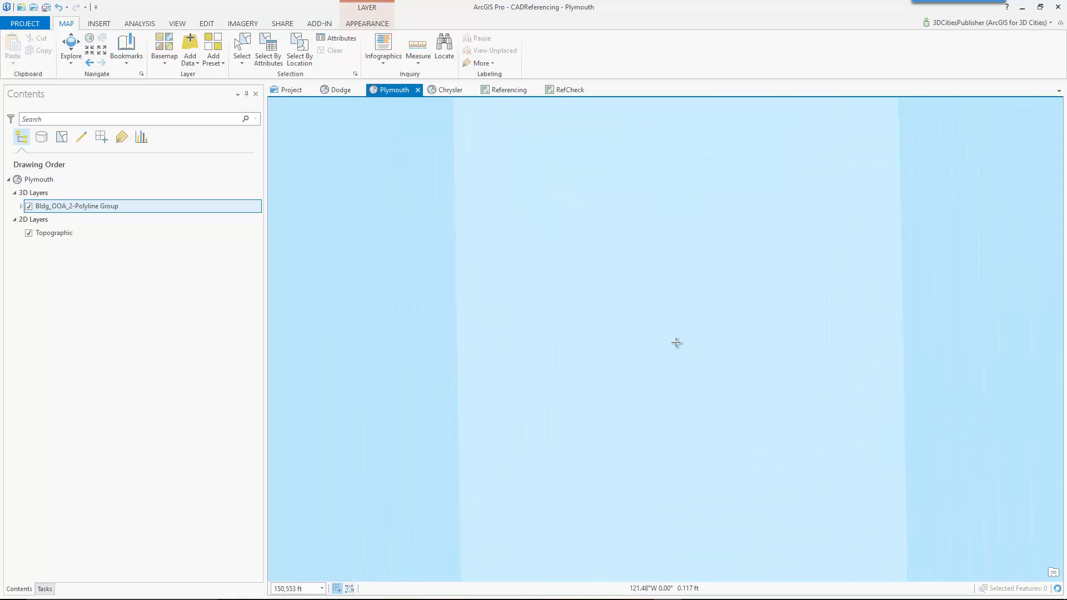
pyautogui.scroll(-12, 676, 342)
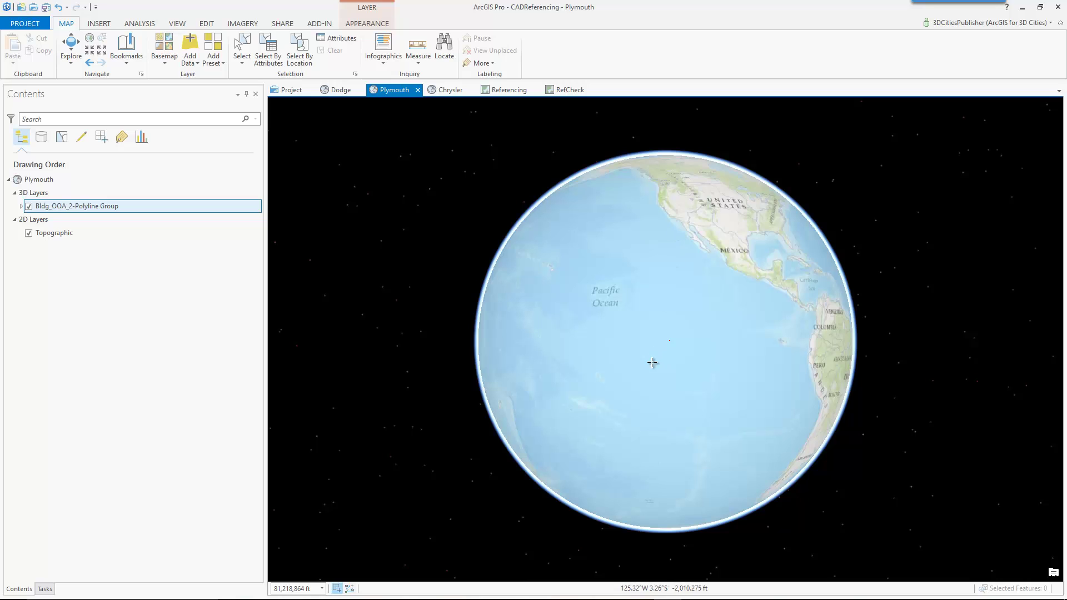
pyautogui.click(671, 341)
pyautogui.click(19, 207)
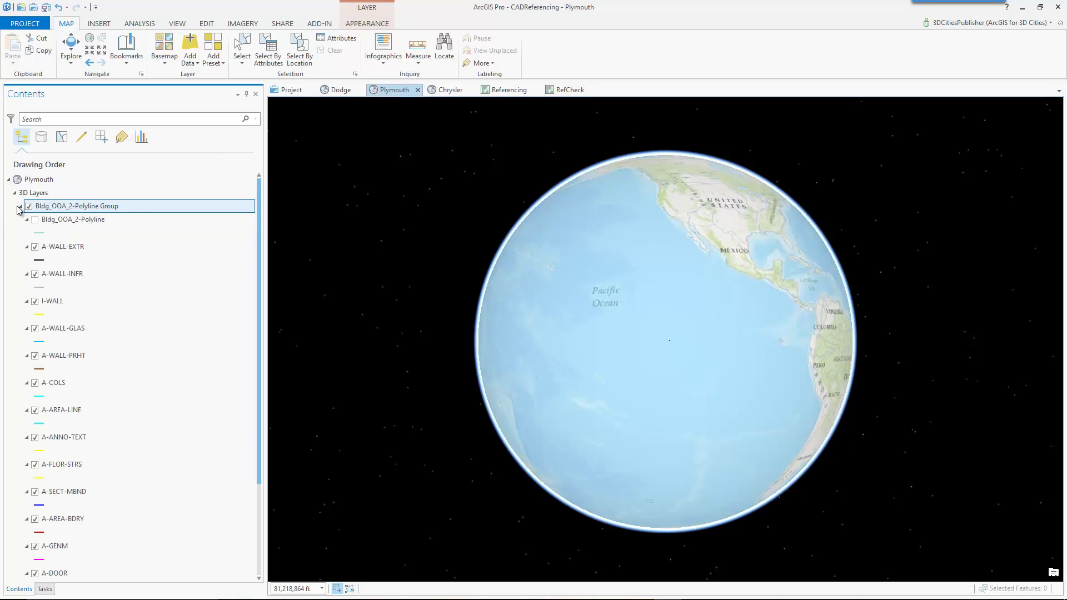
# Open Define Projection for A-WALL-EXTR and review its WGS 1984 UTM Zone 11N / NAVD 1988 coordinate system
pyautogui.click(63, 248)
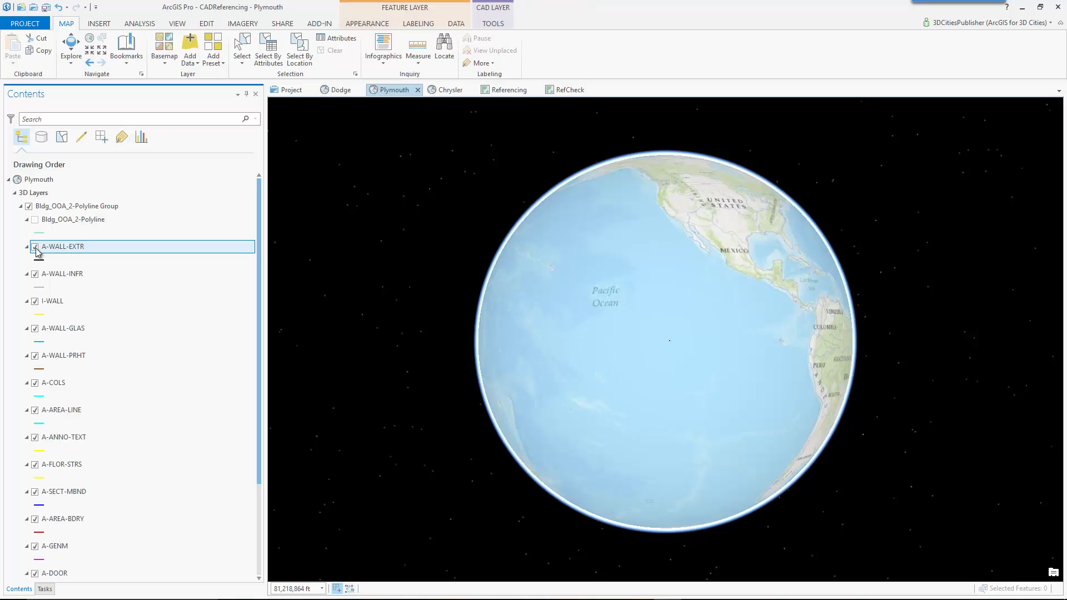
pyautogui.click(491, 23)
pyautogui.click(23, 50)
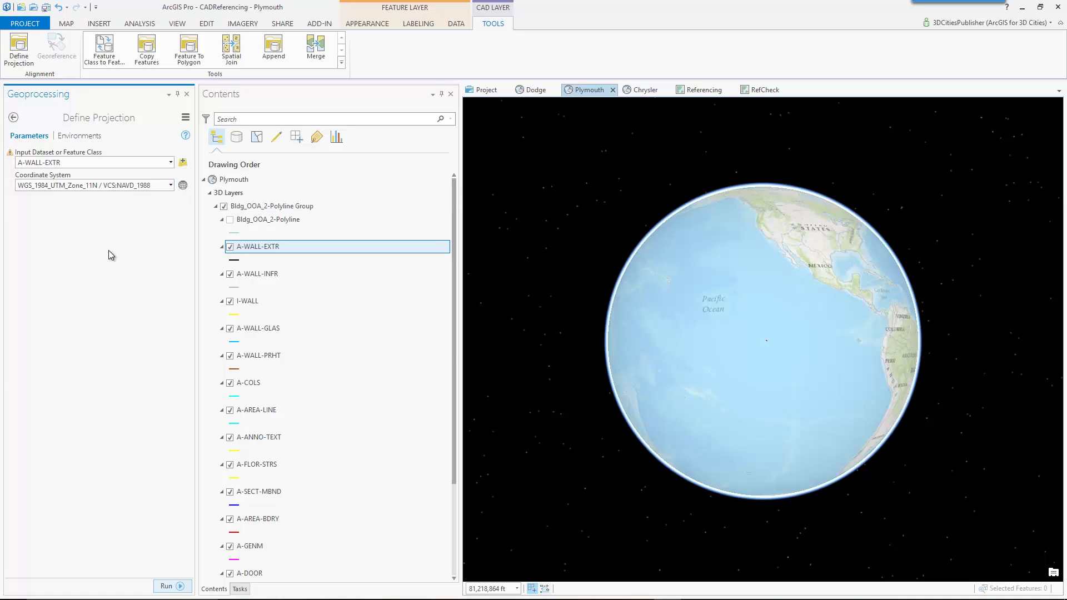
pyautogui.click(182, 185)
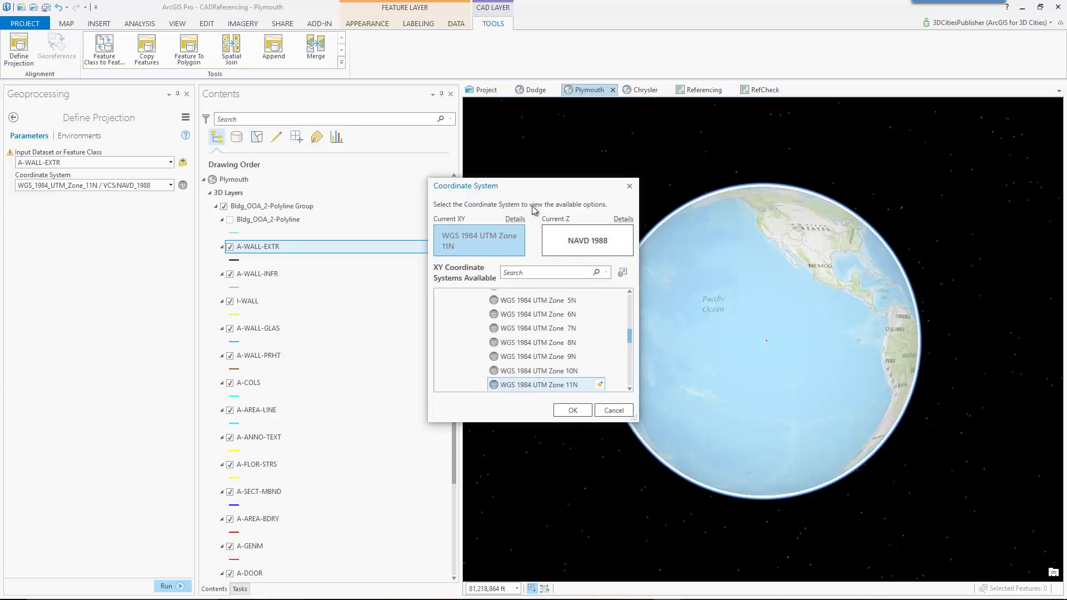
pyautogui.click(614, 410)
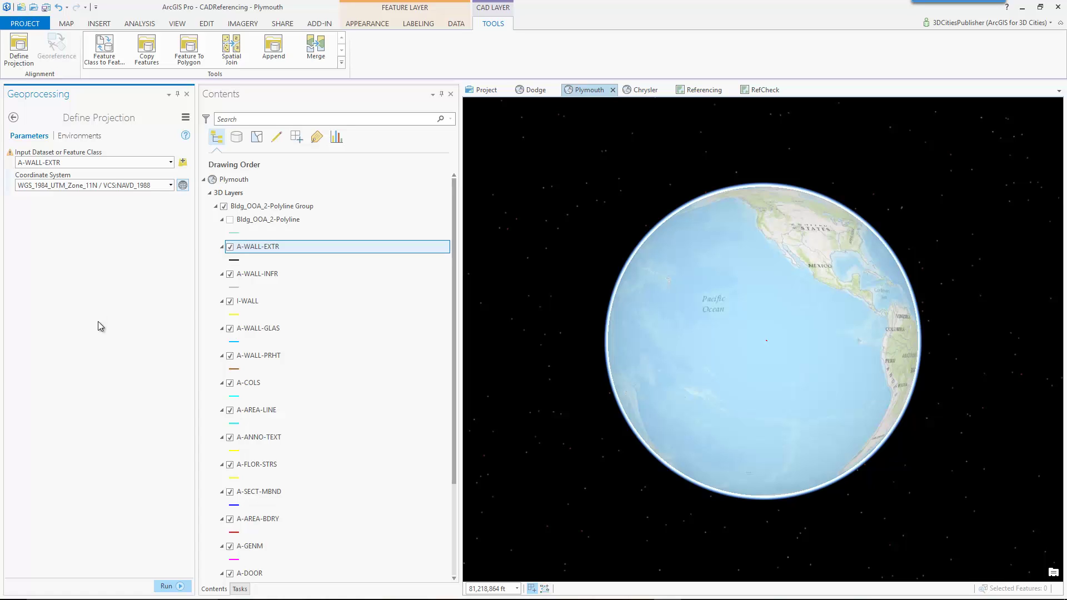
# Add the Polyline layer of Data > Chrysler > Bldg_OOA_2.dwg to the Chrysler map
pyautogui.click(187, 94)
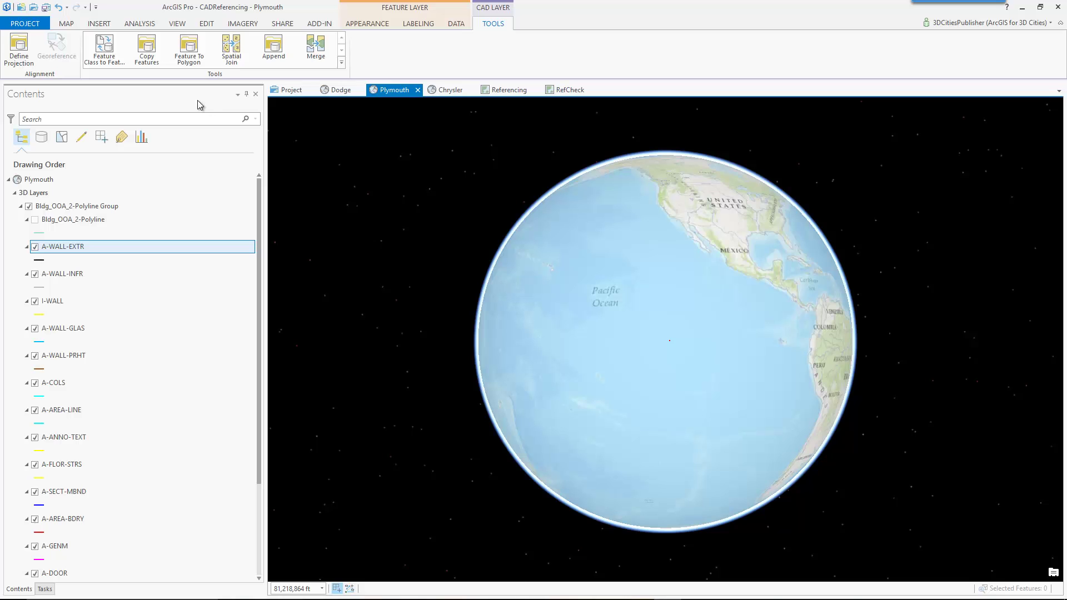
pyautogui.click(451, 91)
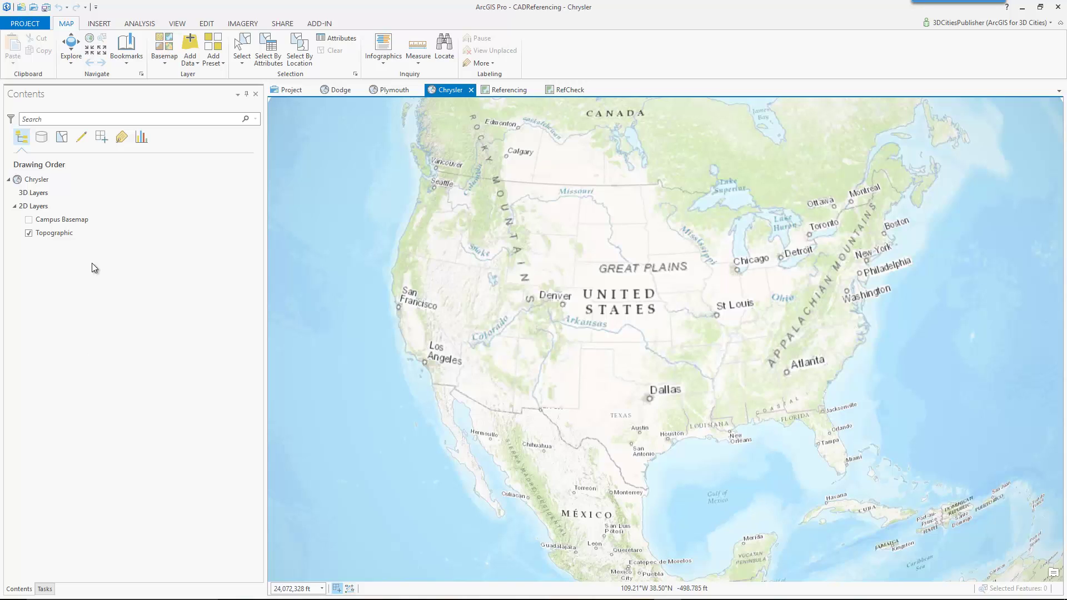
pyautogui.click(191, 45)
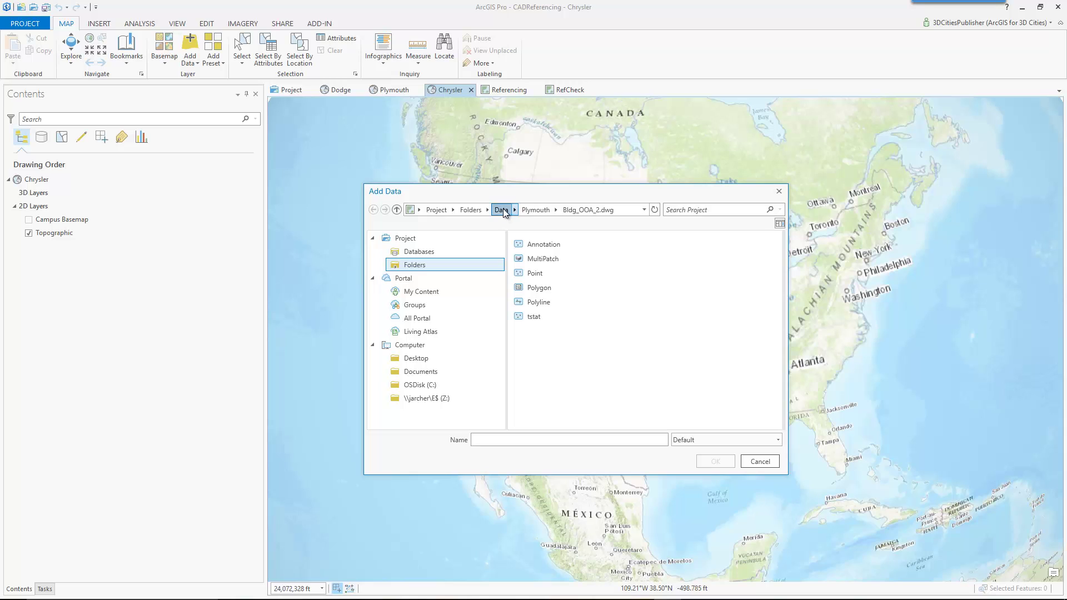
pyautogui.click(502, 209)
pyautogui.doubleClick(536, 244)
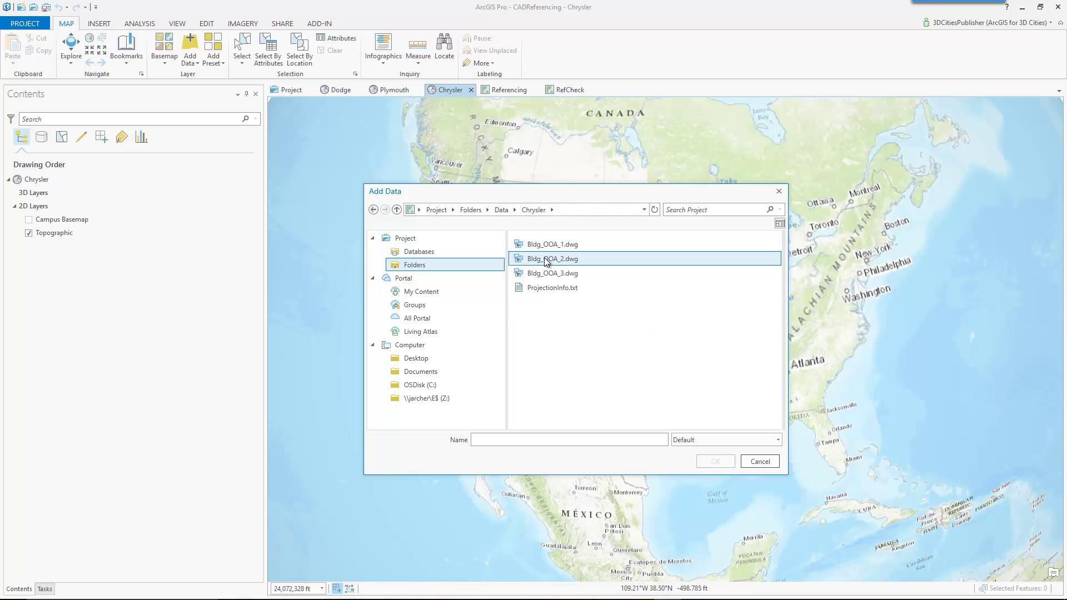
pyautogui.doubleClick(546, 260)
pyautogui.click(535, 302)
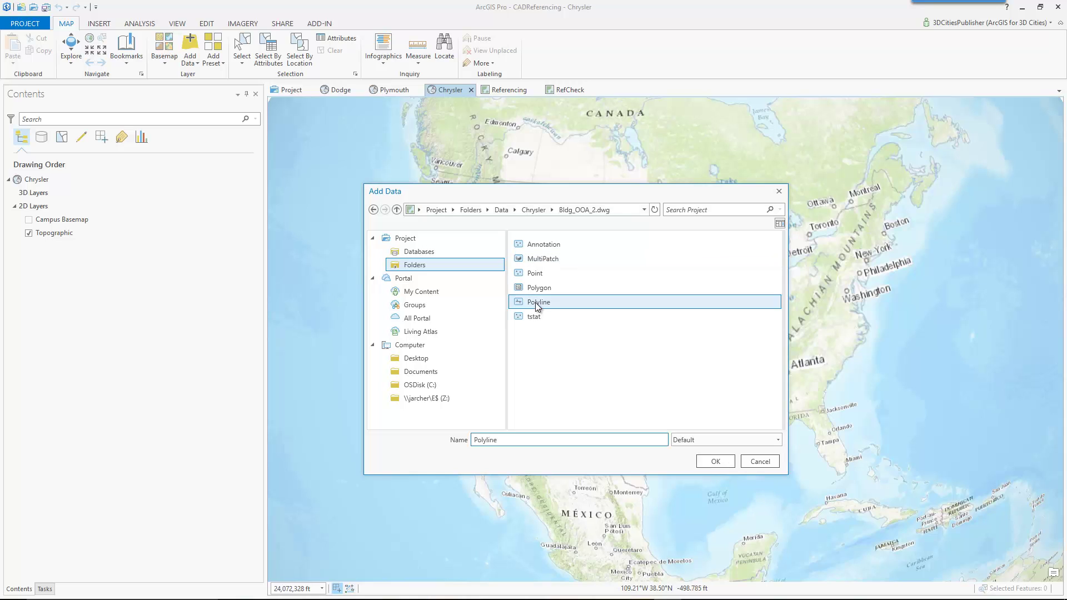
pyautogui.click(713, 460)
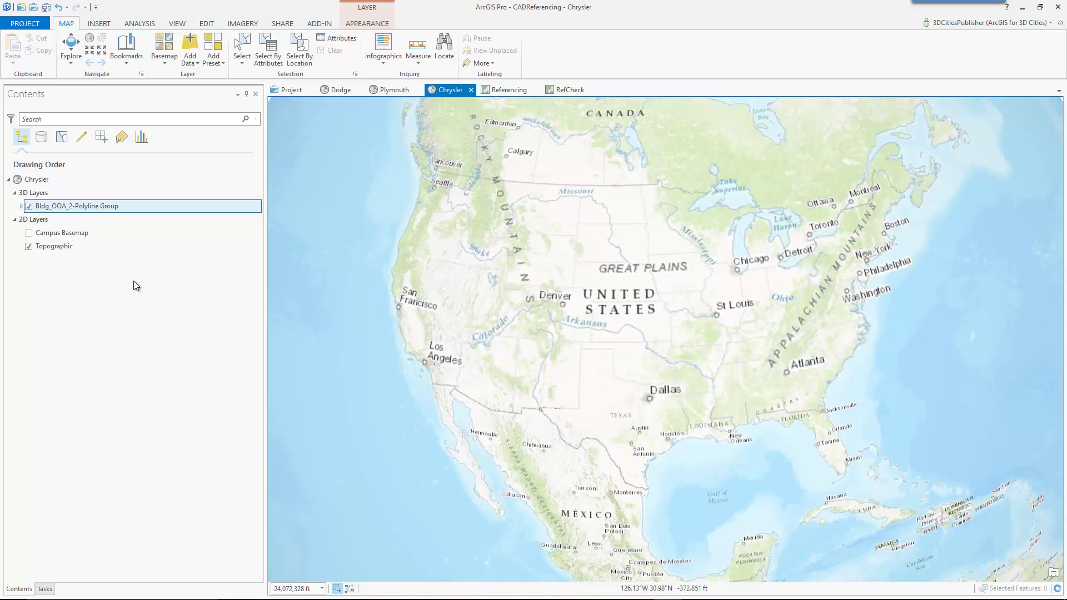
# Zoom to the Bldg_OOA_2-Polyline Group layer and turn on Campus Basemap beneath it
pyautogui.rightClick(78, 210)
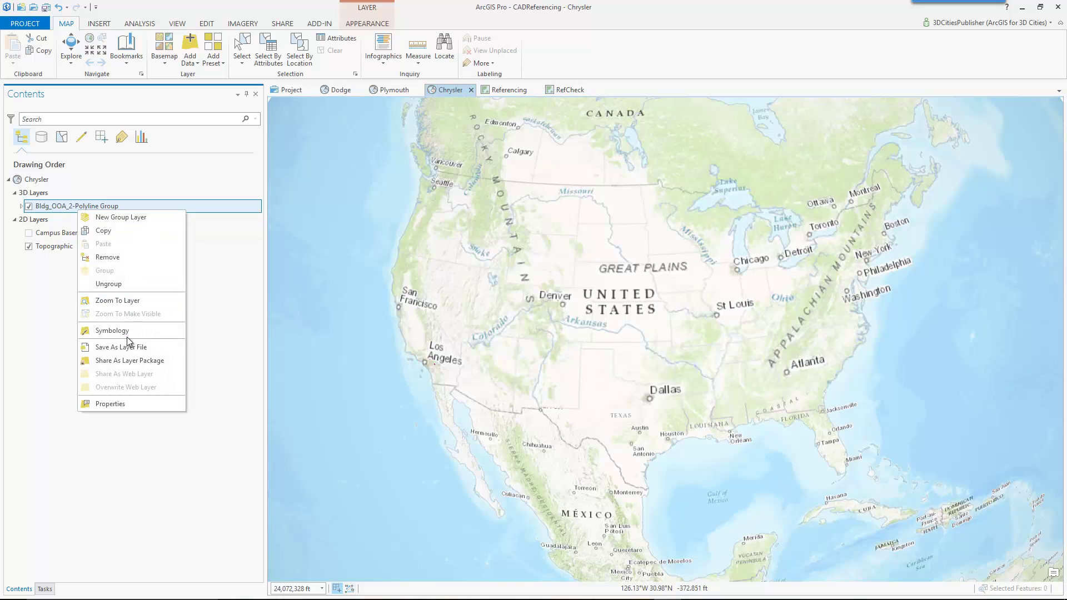
pyautogui.click(127, 300)
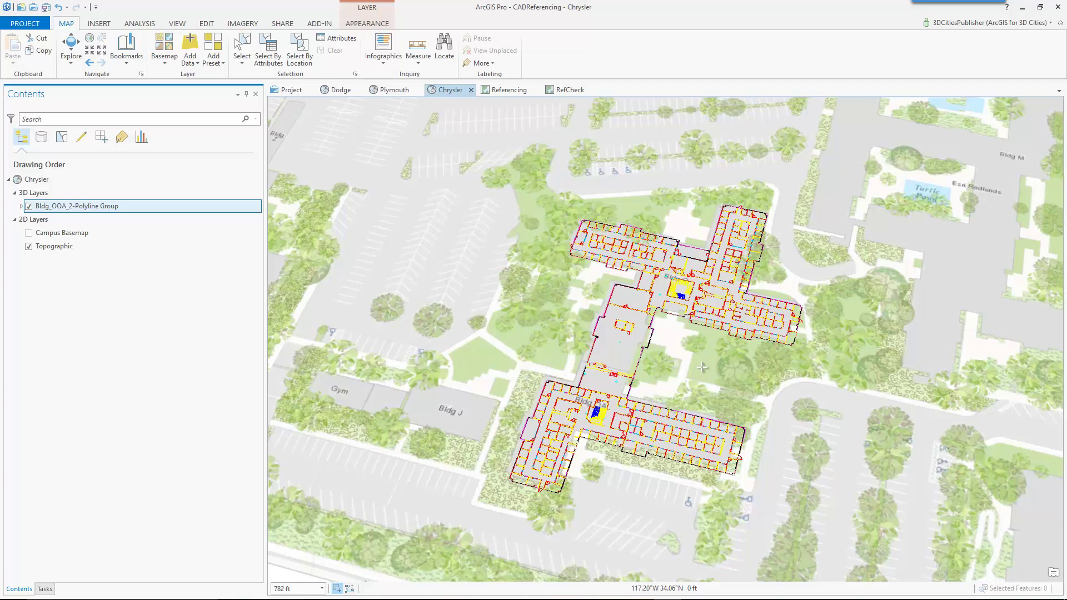
pyautogui.click(28, 234)
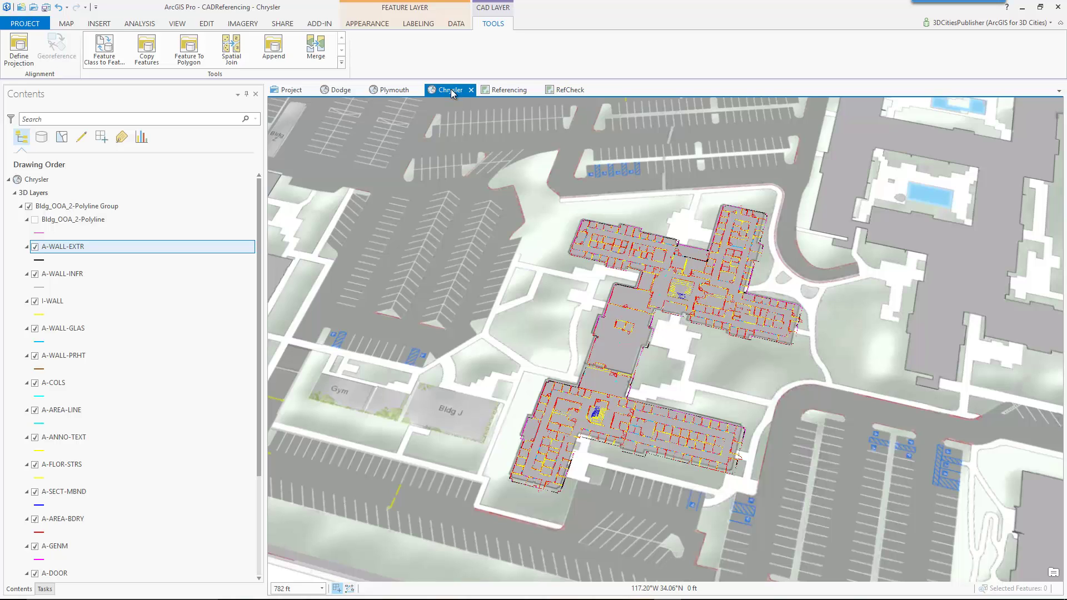
# Switch to the Referencing map showing the A-WALL-EXTR floor plan over the campus
pyautogui.click(508, 91)
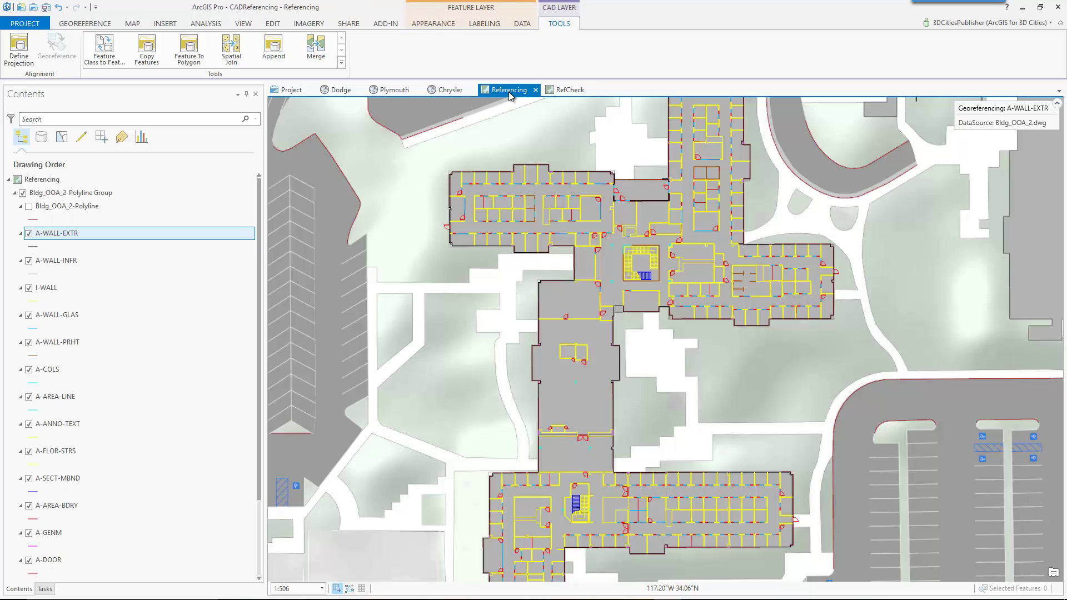